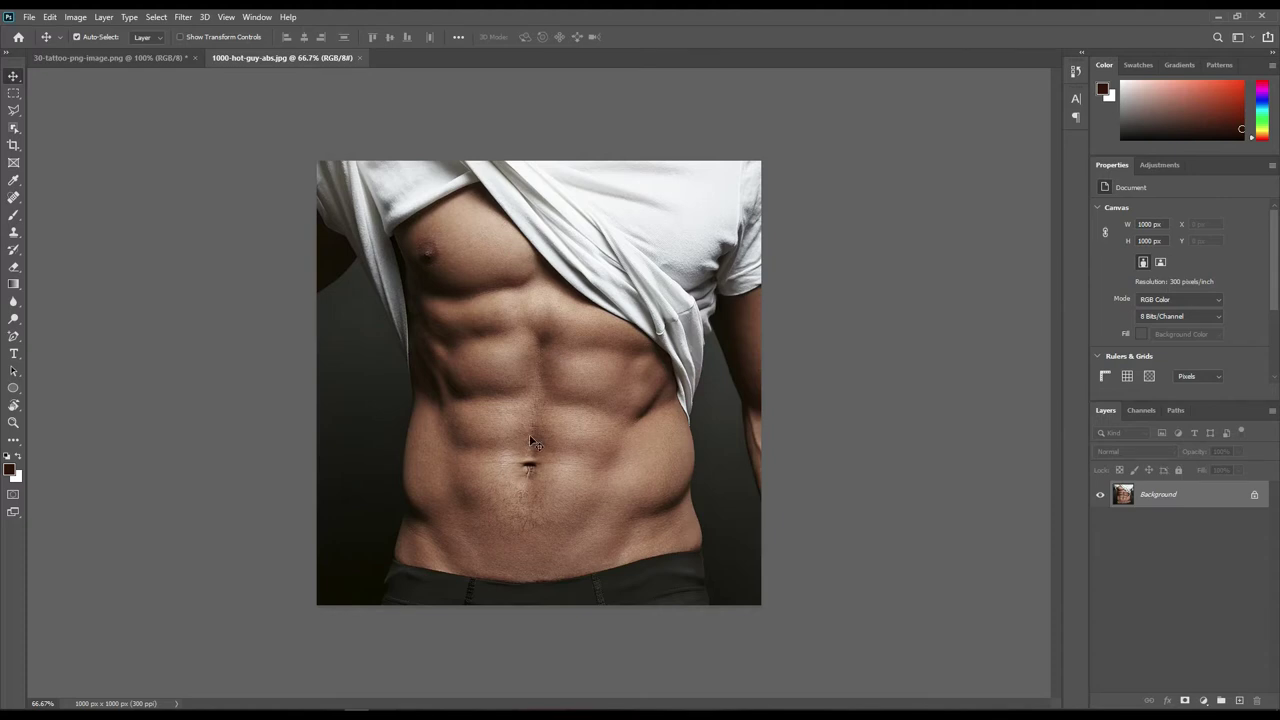
Step: Copy the tattoo layer into the abs photo, scale it to 74.01% and centre it on the stomach
left_click(146, 58)
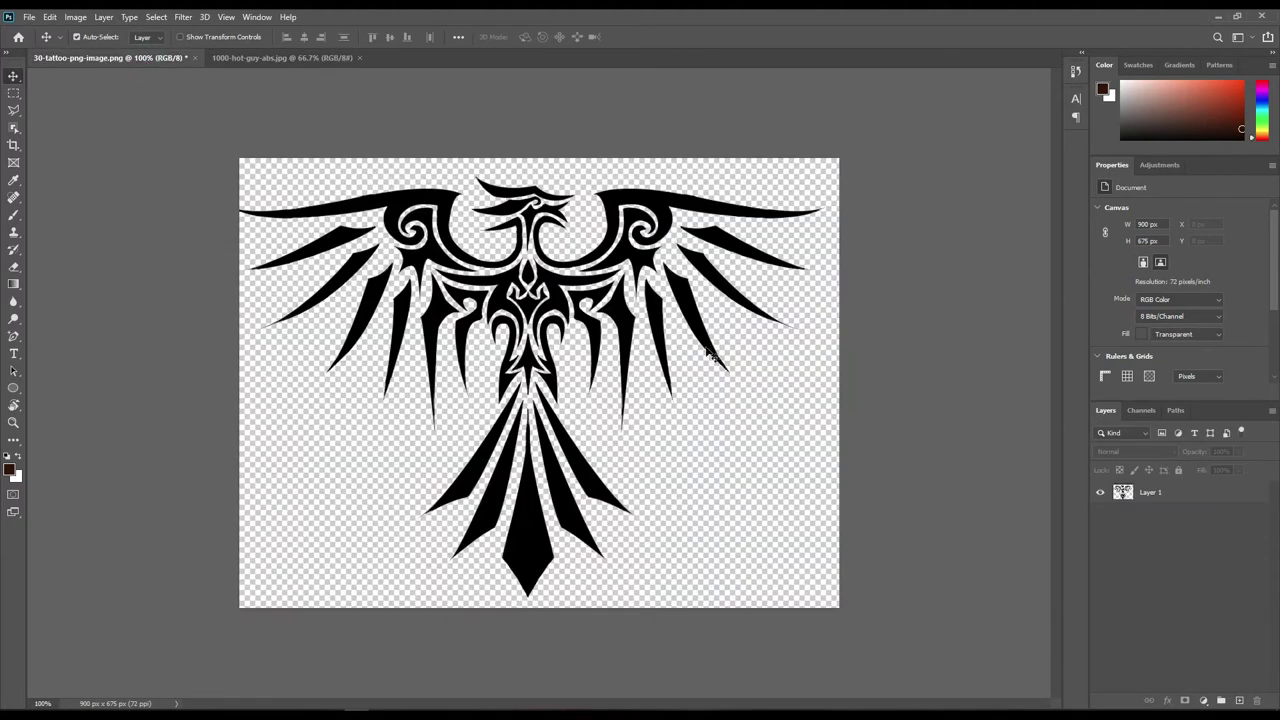
mouse_move(1130, 492)
left_mouse_down()
mouse_move(265, 57)
mouse_move(517, 403)
left_mouse_up()
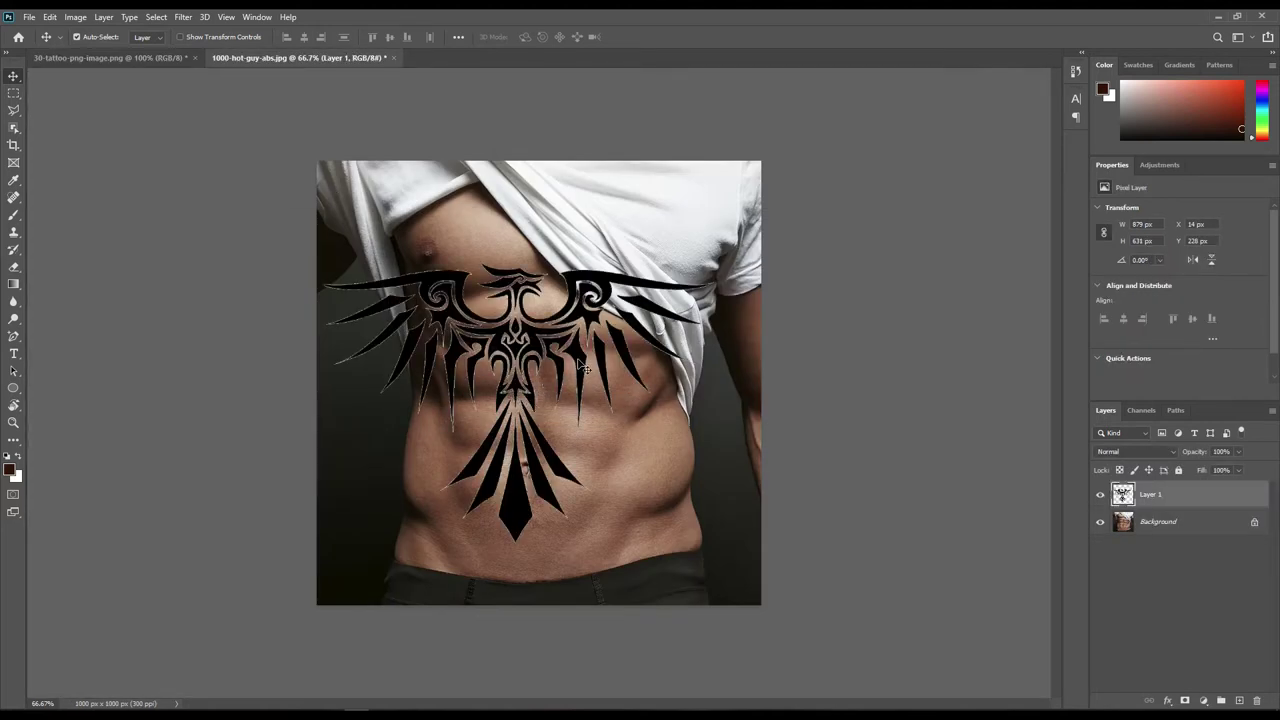
key("ctrl+t")
left_click_drag(713, 264, 594, 350)
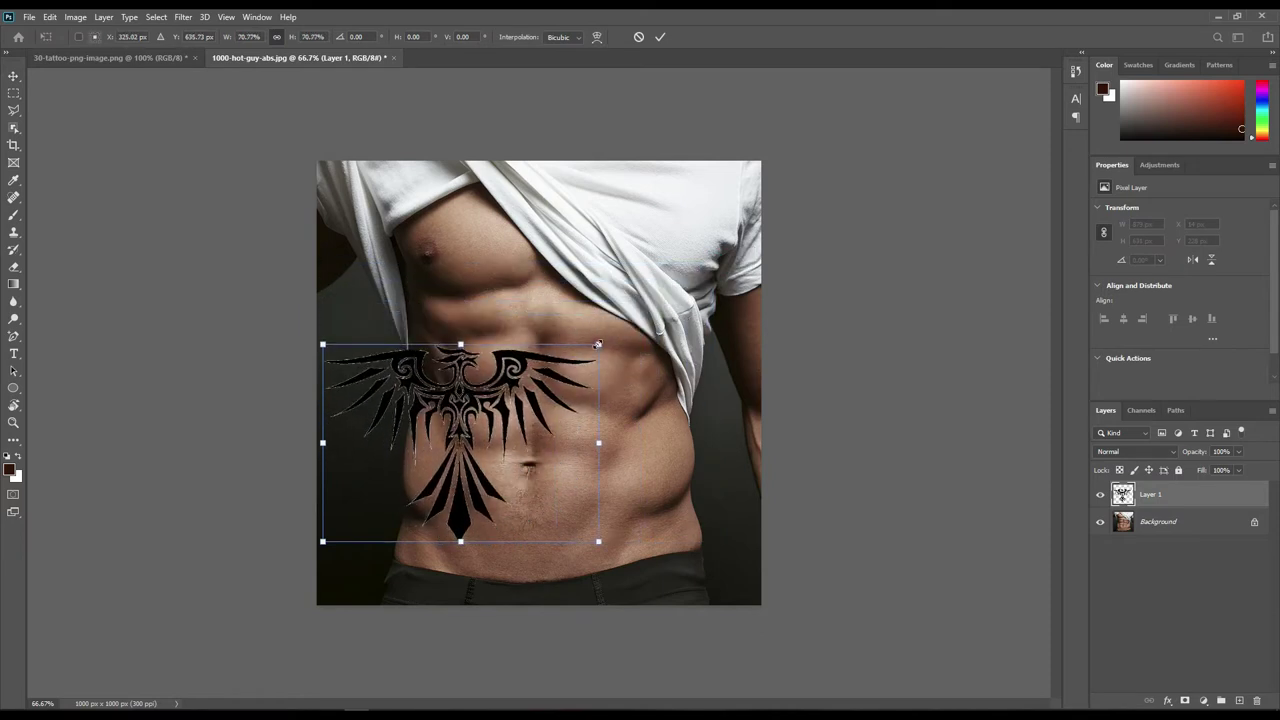
left_click_drag(517, 462, 601, 465)
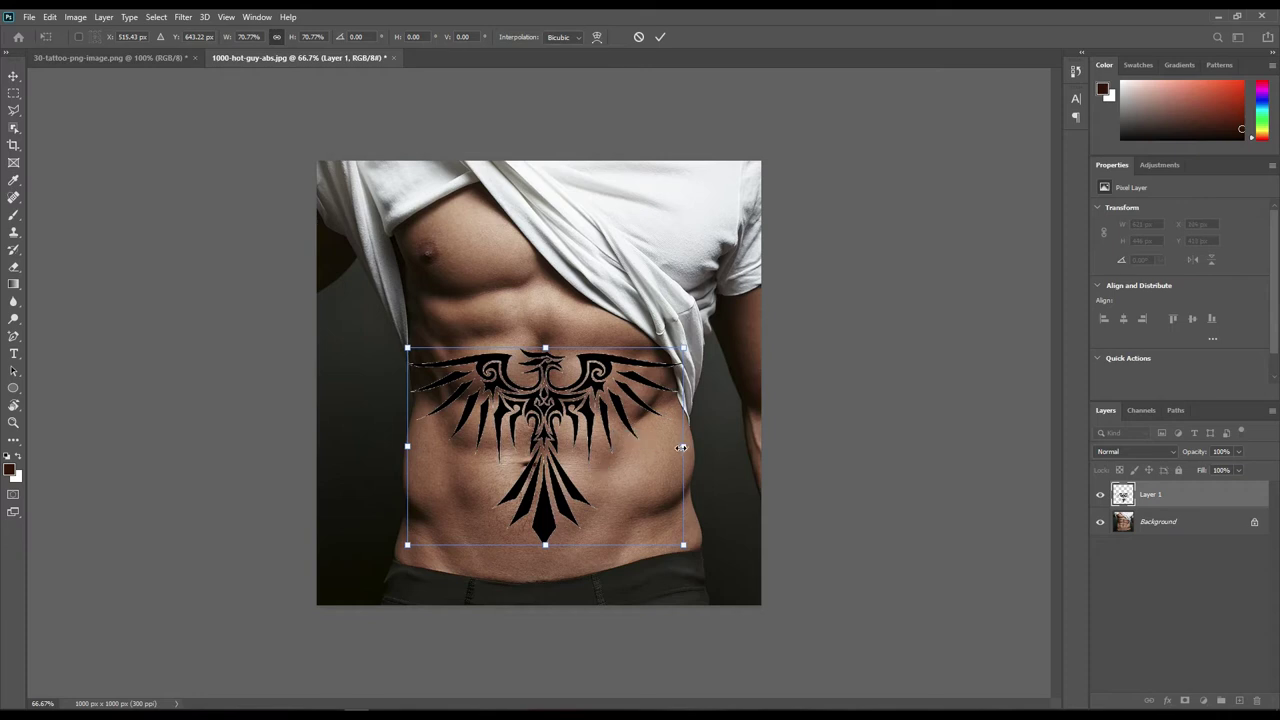
mouse_move(681, 447)
left_mouse_down()
mouse_move(695, 442)
mouse_move(652, 459)
left_mouse_up()
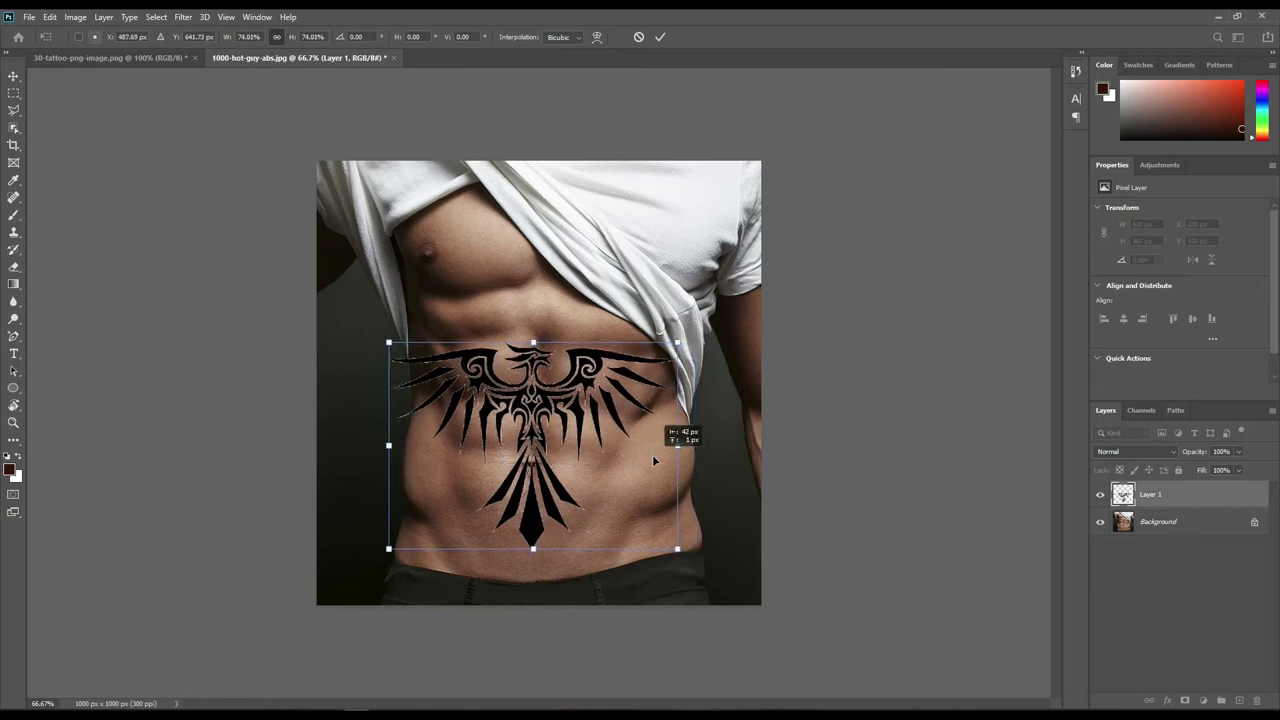
left_click_drag(652, 455, 657, 450)
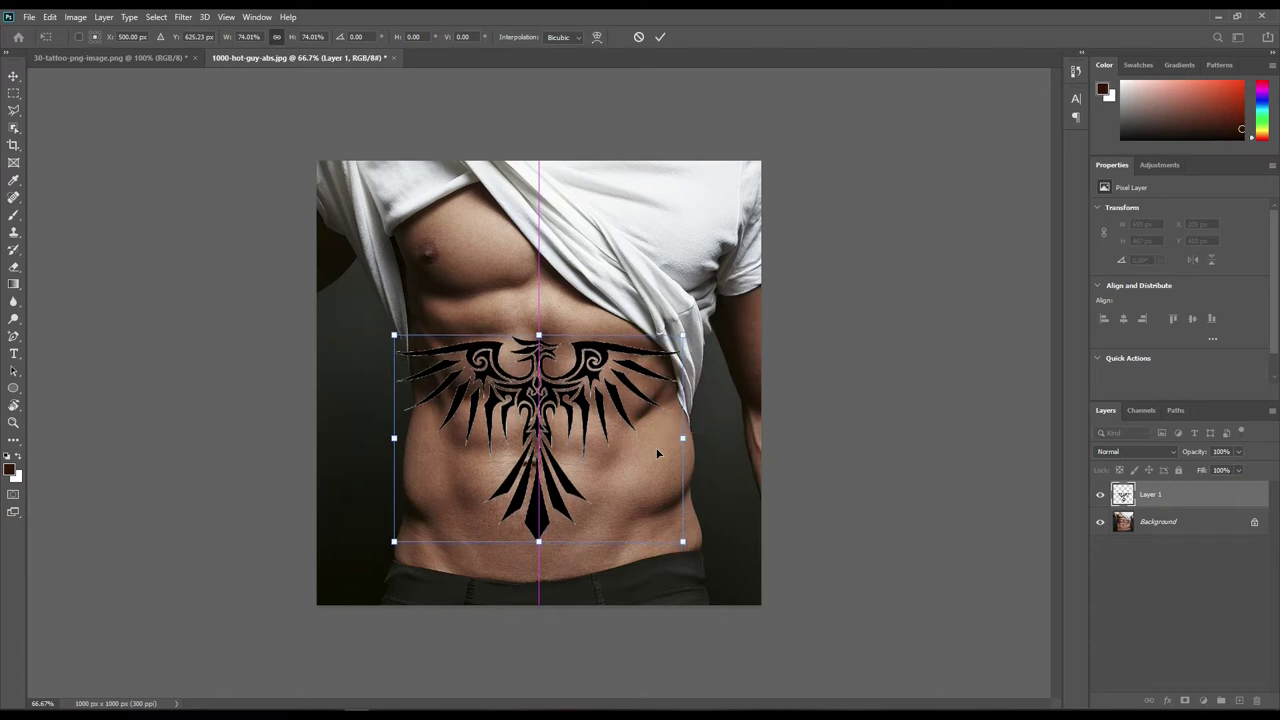
left_click(660, 37)
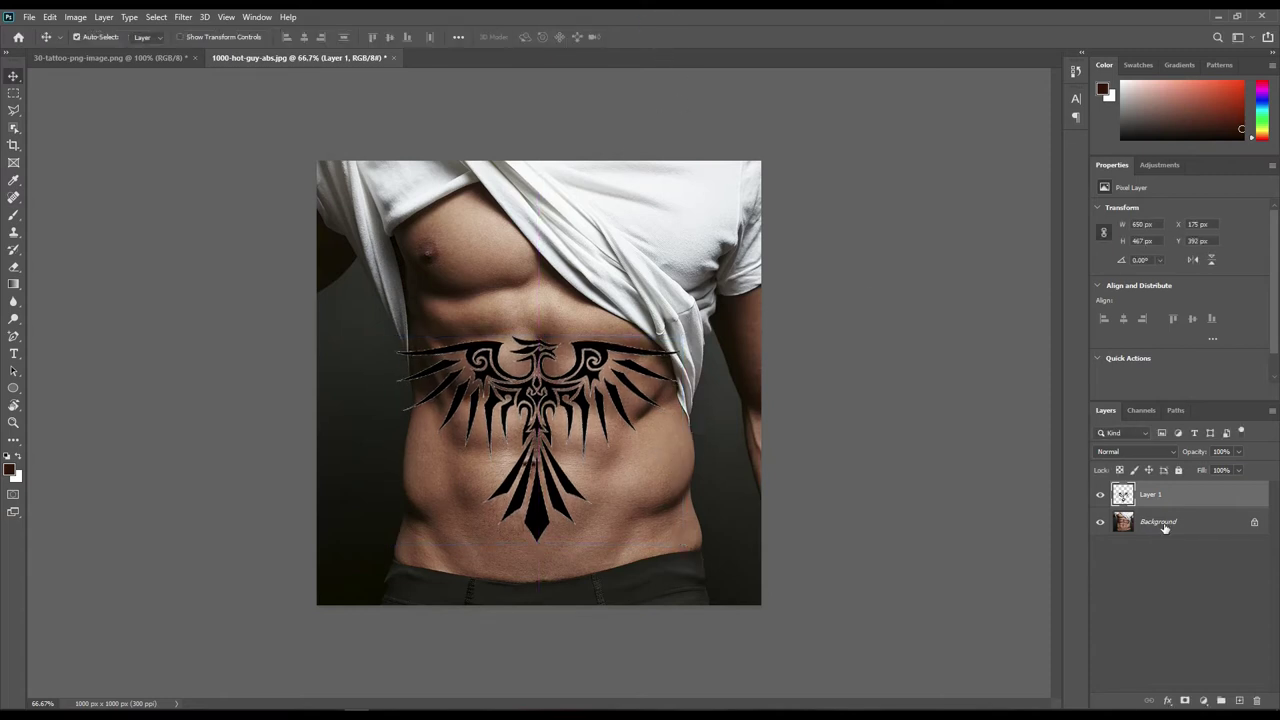
Step: Set the background colour to black #000000 and clear the tattoo selection
left_click(1123, 494, "ctrl")
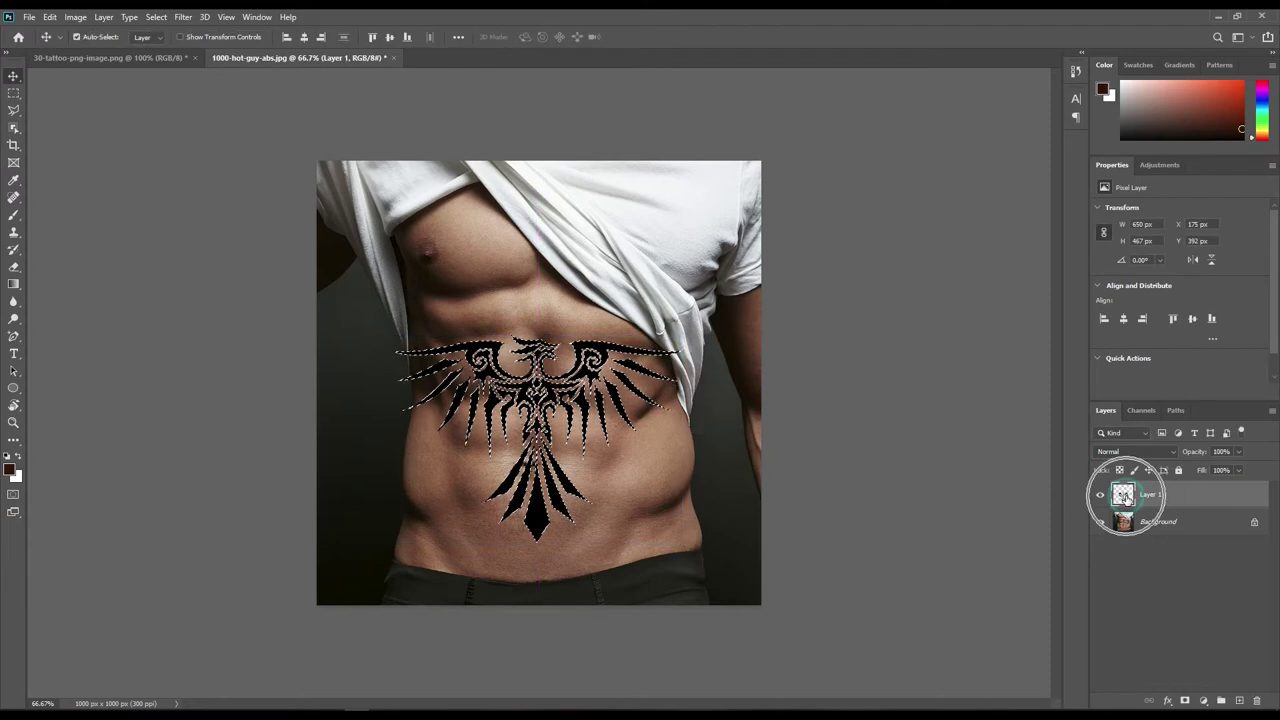
left_click(16, 477)
left_click(949, 534)
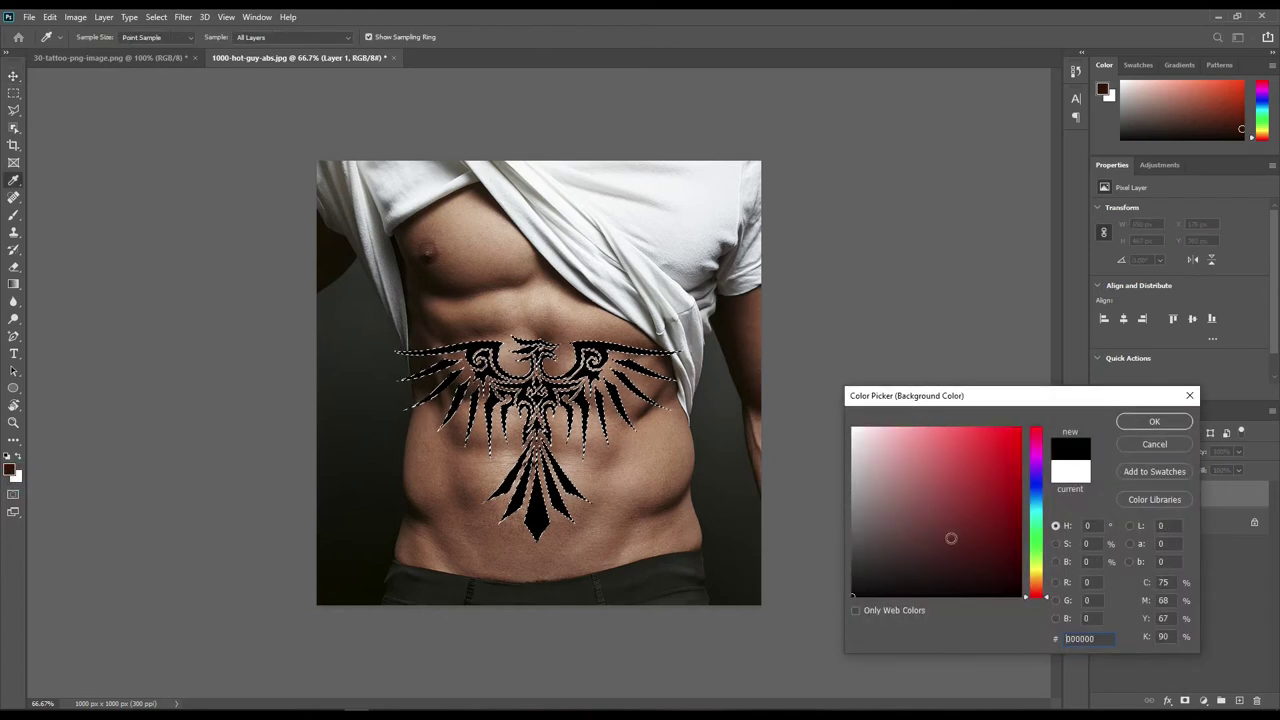
left_click(1151, 422)
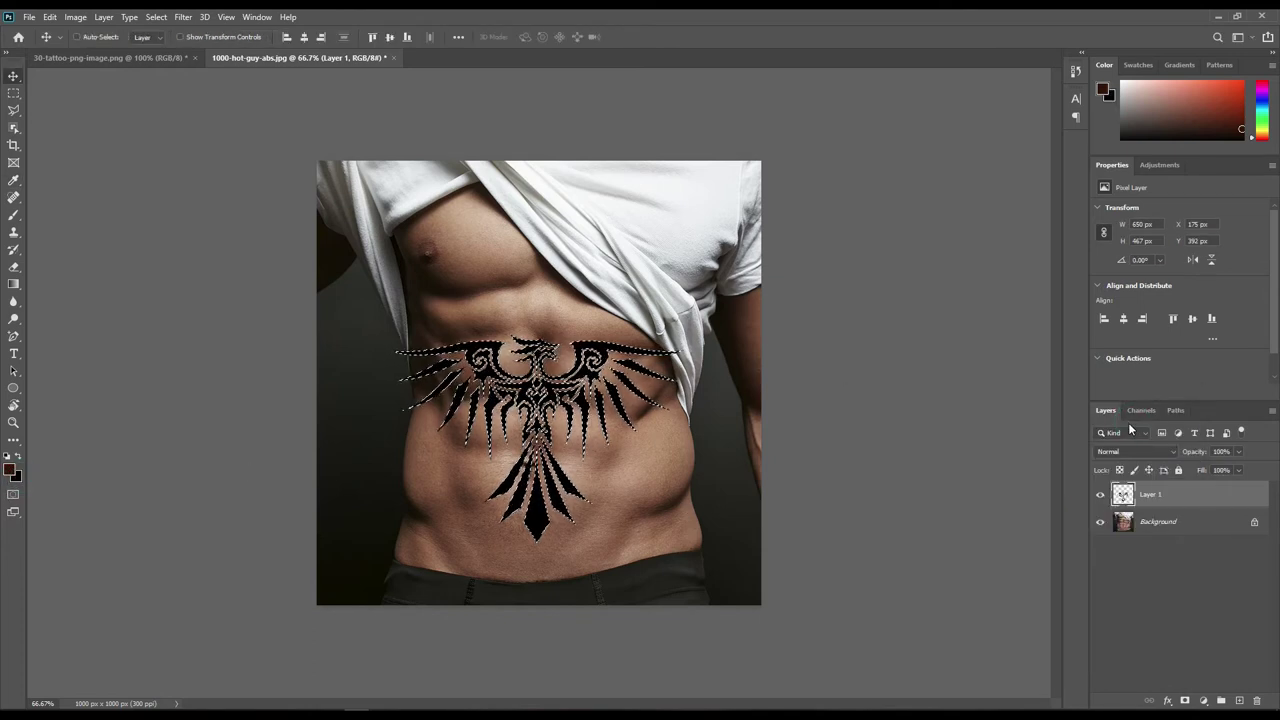
key("ctrl+d")
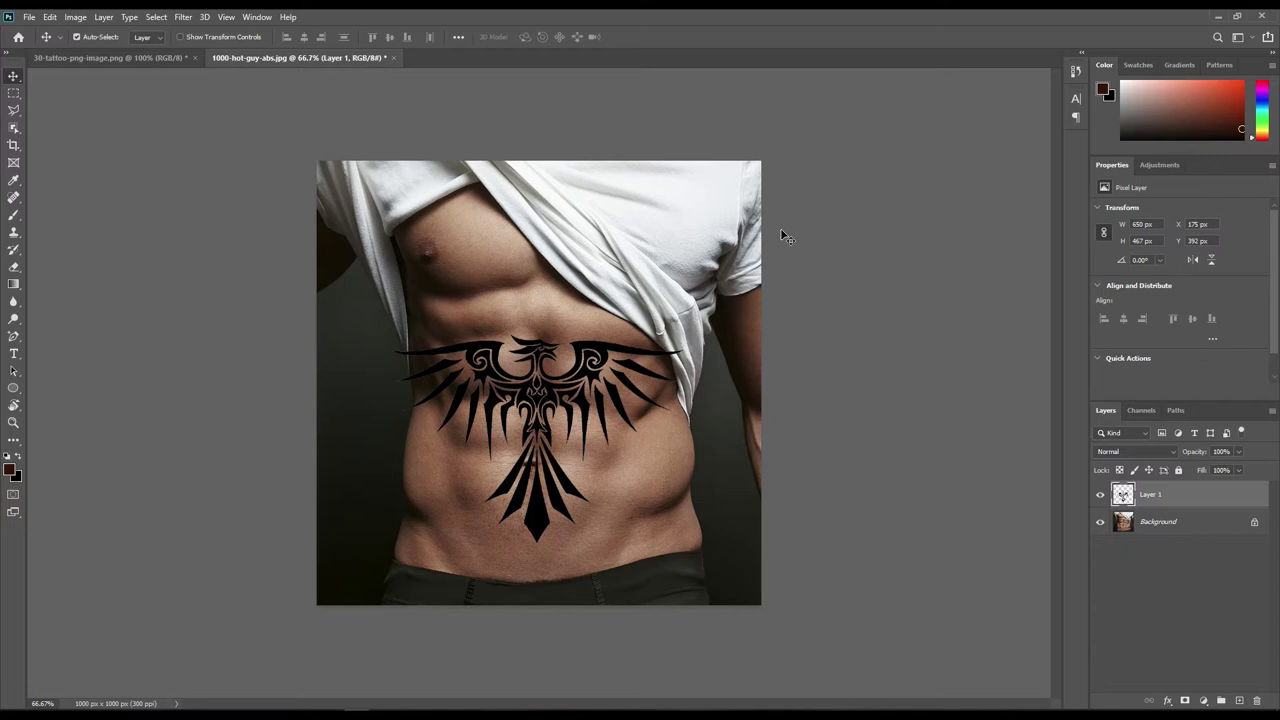
Step: Open Liquify on Layer 1 with the backdrop kept on All Layers
left_click(182, 17)
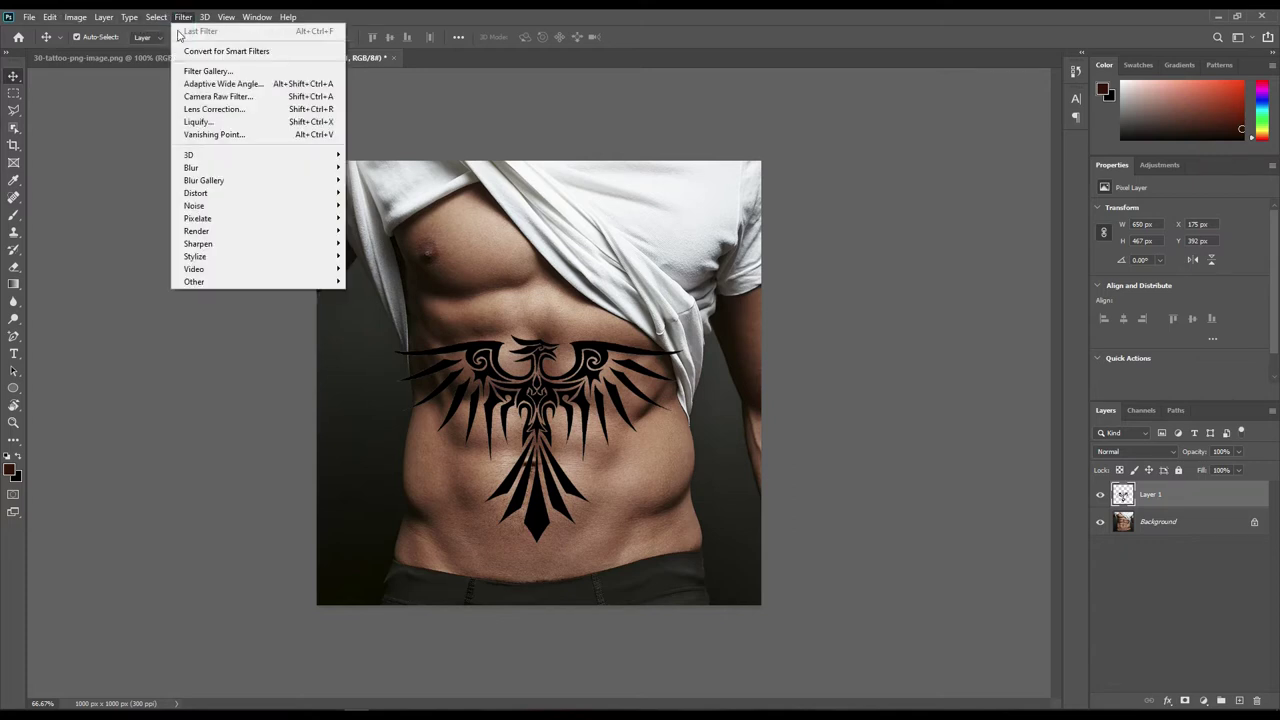
left_click(221, 125)
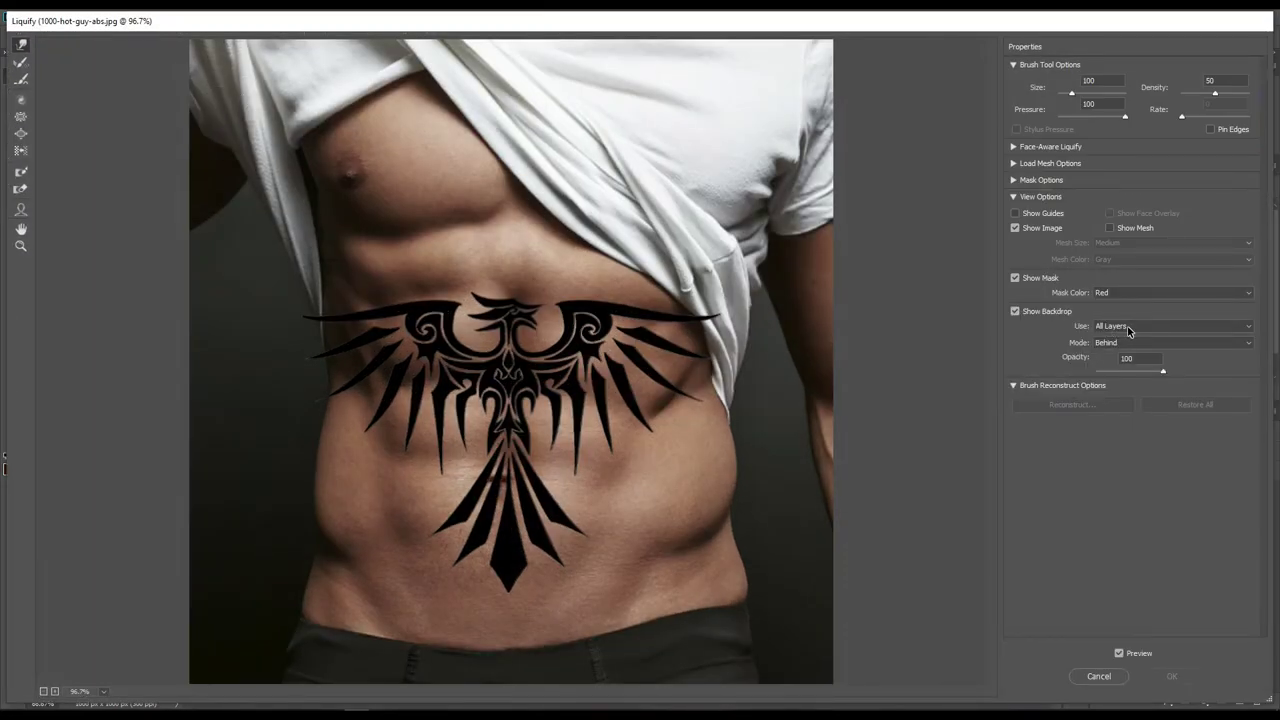
left_click(1127, 327)
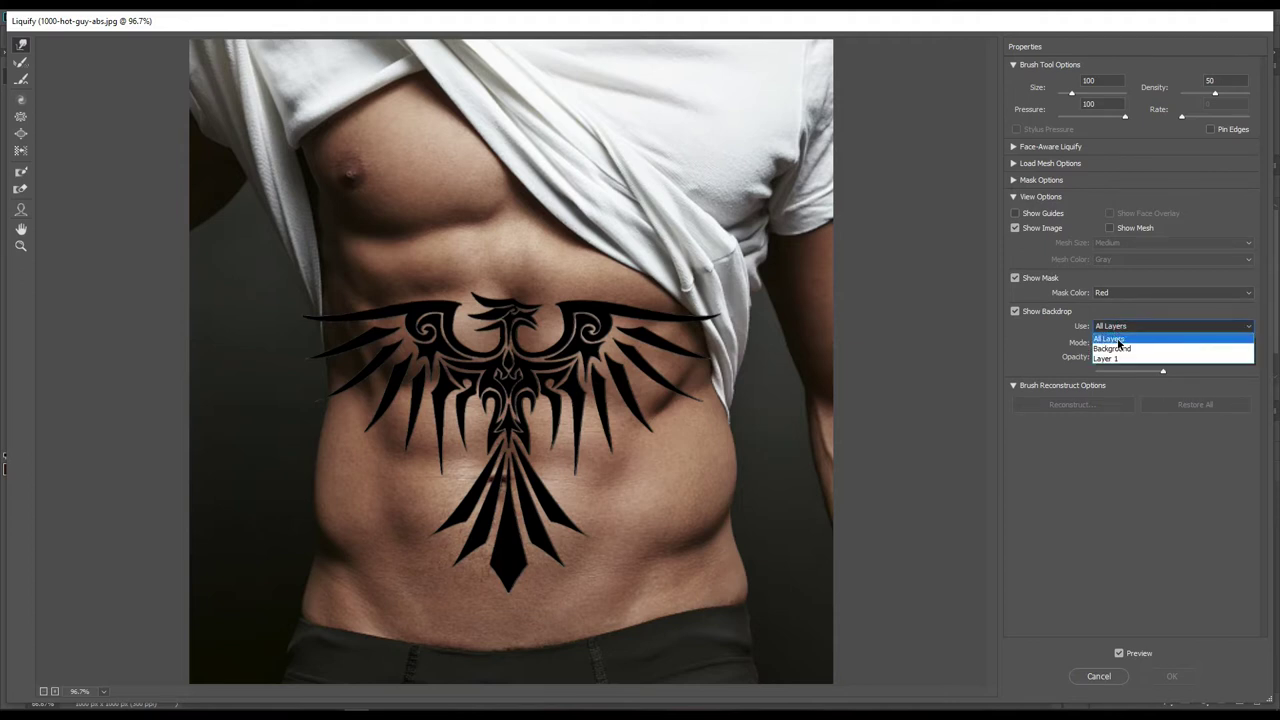
left_click(1118, 341)
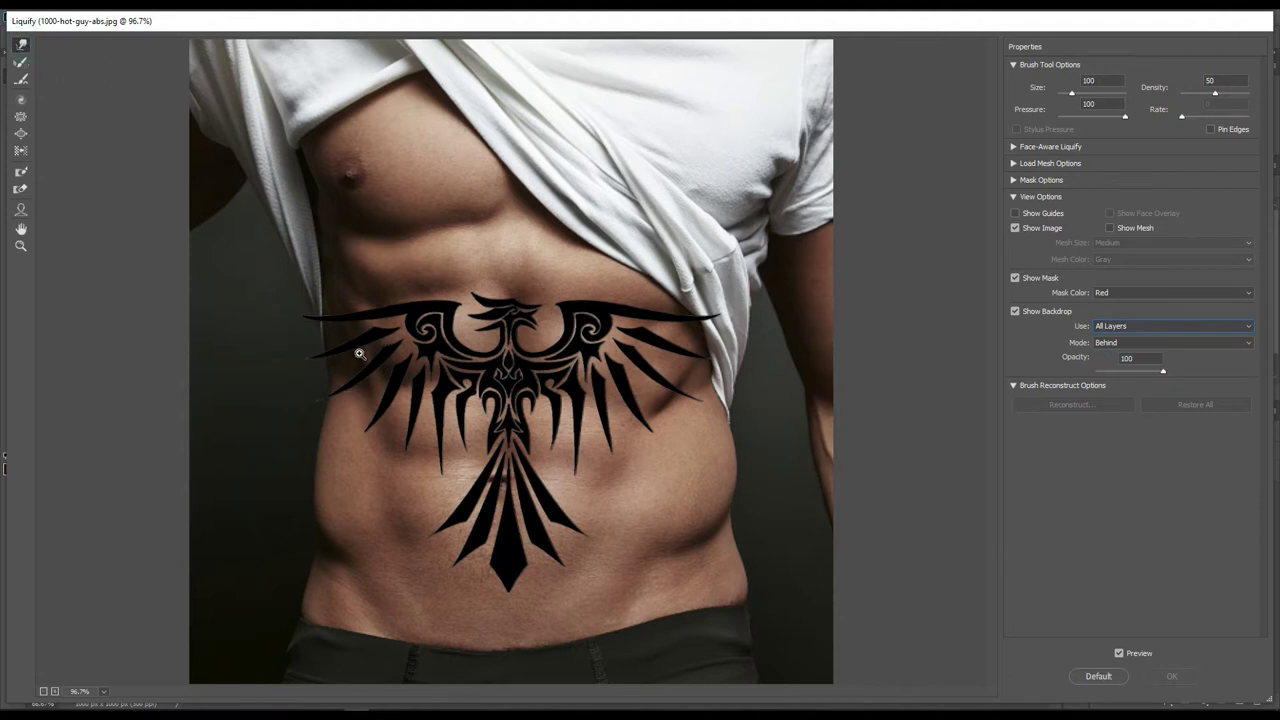
key("ctrl+alt+0")
Step: Zoom the Liquify preview to 200% and shrink the brush to 60, undoing a test warp
key("ctrl+plus")
key("bracketleft")
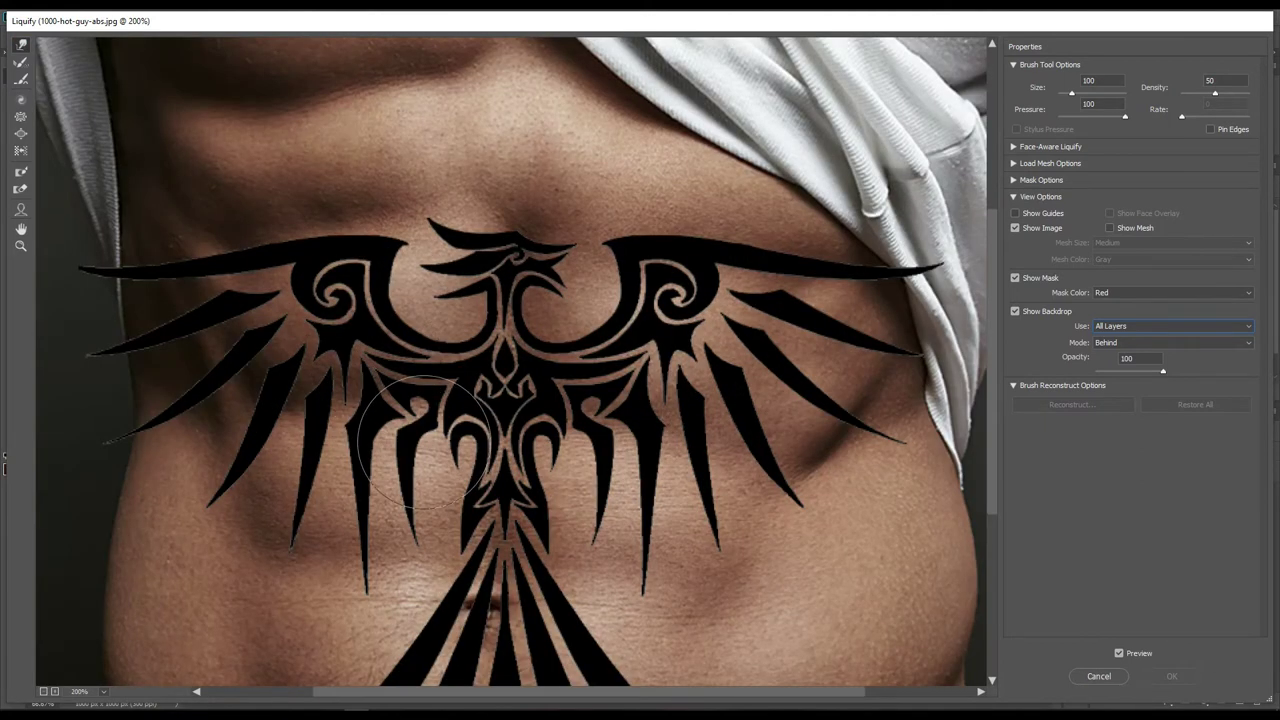
key("bracketleft")
key("bracketleft")
key("bracketleft")
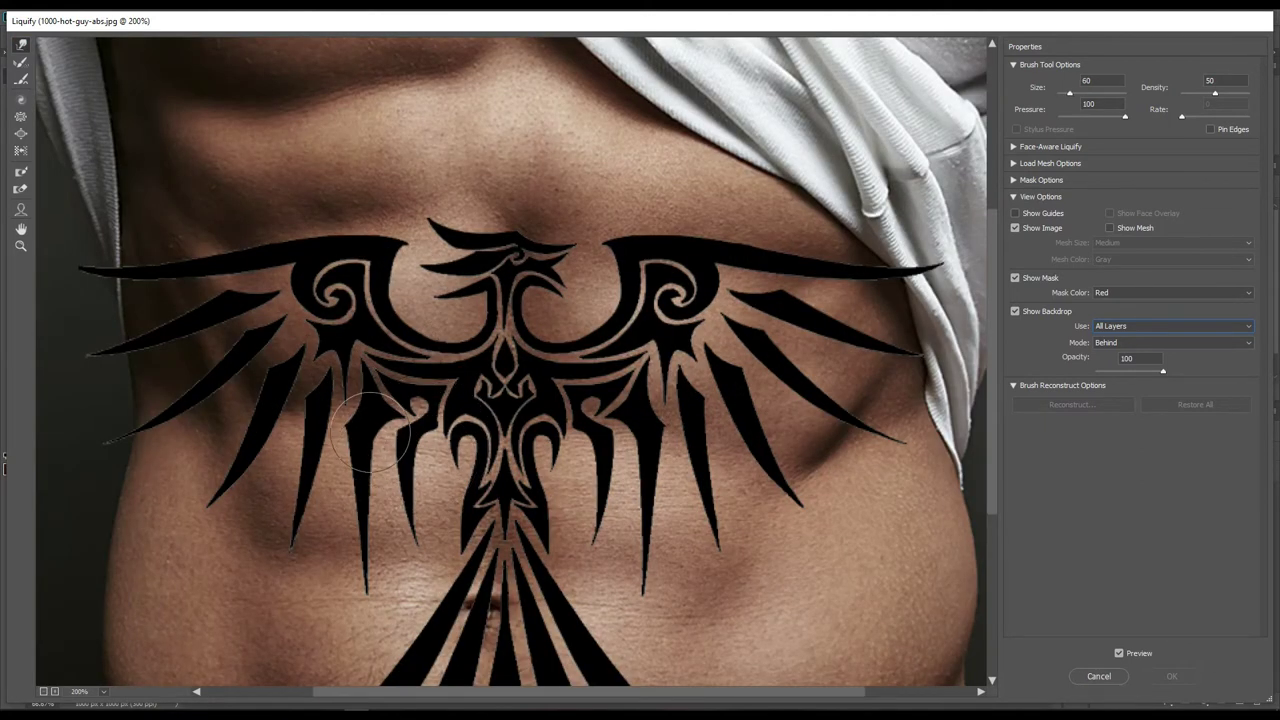
left_click_drag(388, 433, 396, 433)
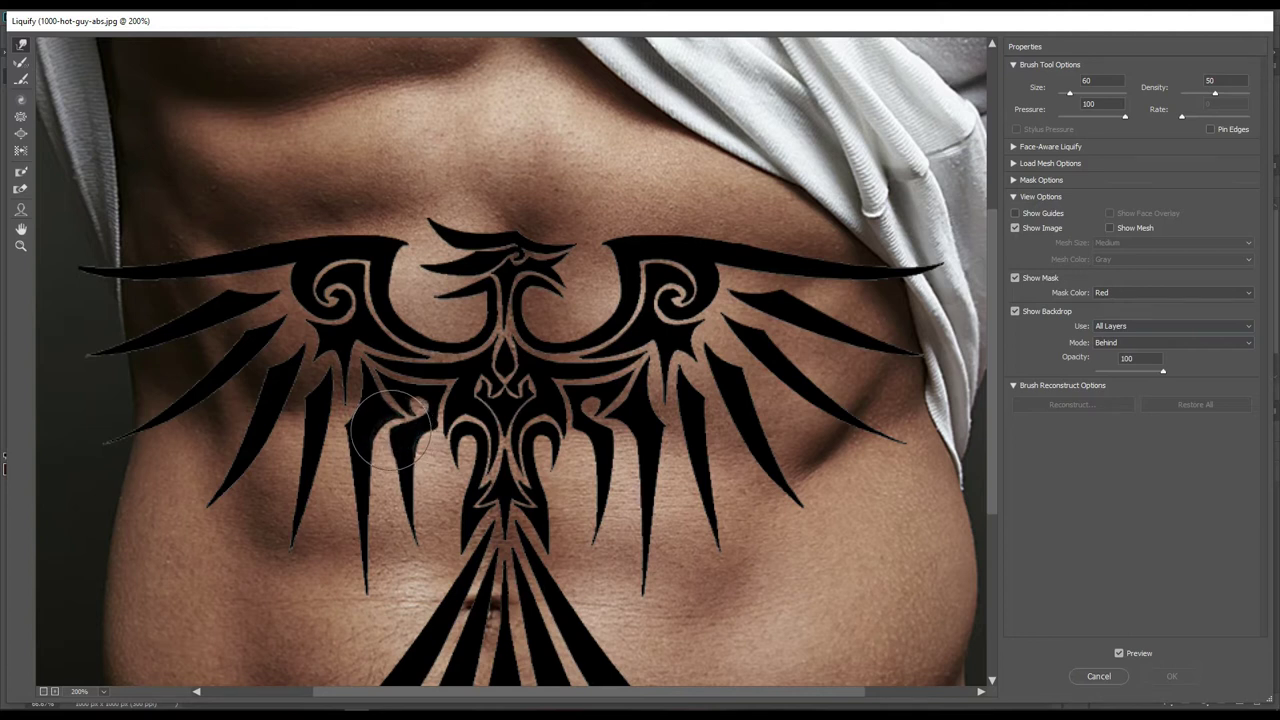
left_click_drag(395, 430, 386, 420)
key("ctrl+z")
Step: Set the Liquify backdrop to the Background layer in Behind mode
left_click(1133, 328)
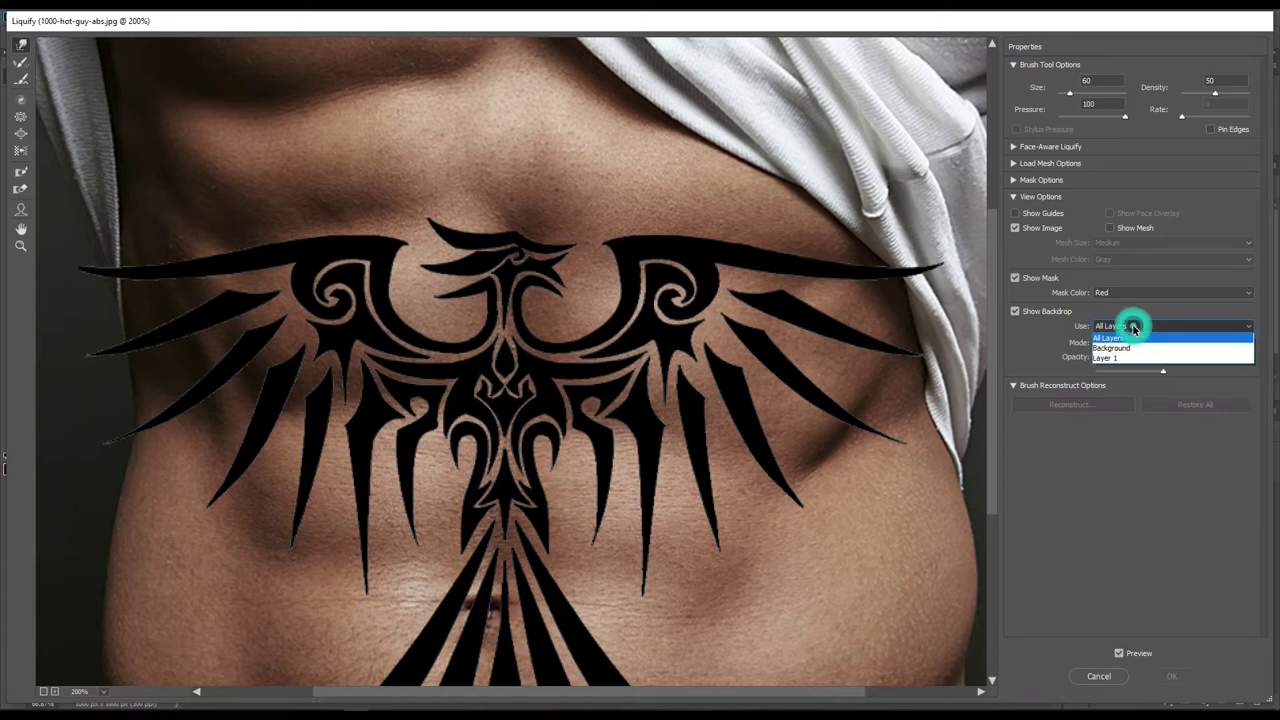
left_click(1125, 350)
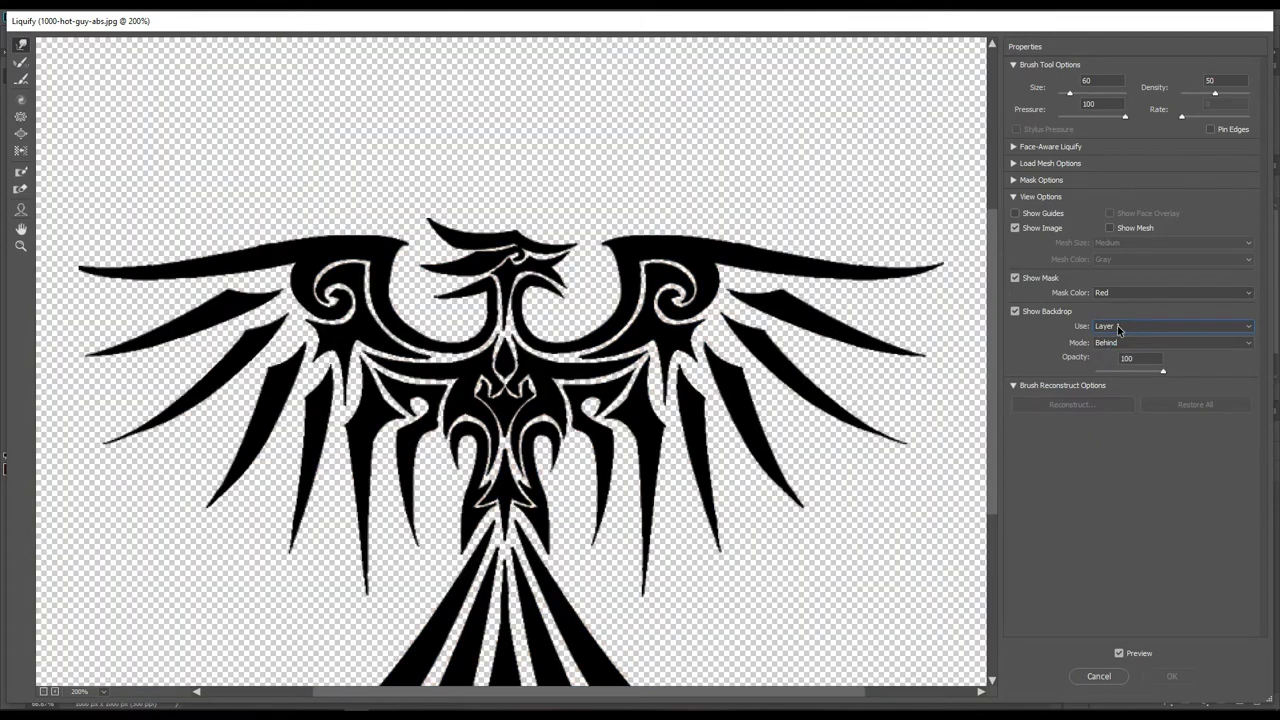
left_click(1117, 325)
left_click(1121, 331)
left_click(1124, 341)
left_click(1108, 355)
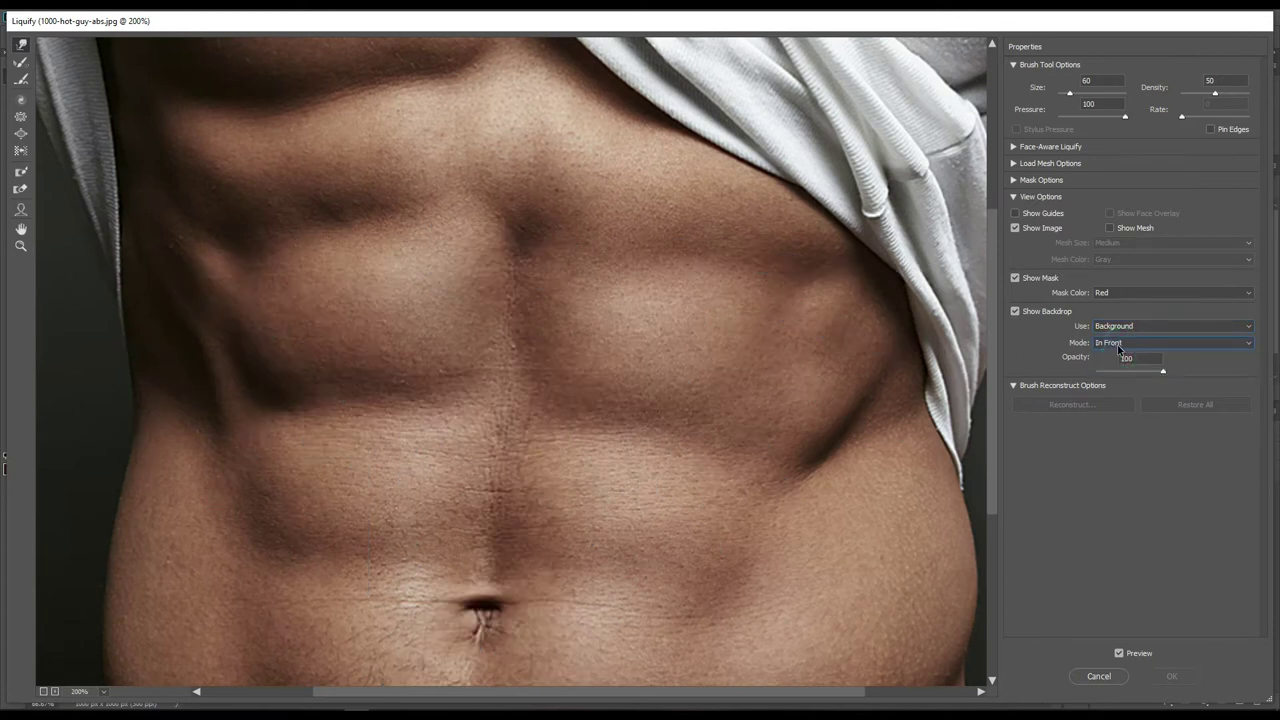
left_click(1113, 374)
left_click(1118, 343)
left_click(1116, 356)
left_click(1130, 342)
left_click(1117, 366)
Step: Fade the backdrop to 53 opacity and warp the left wing feathers and tip along the skin
left_click_drag(1159, 372, 1129, 374)
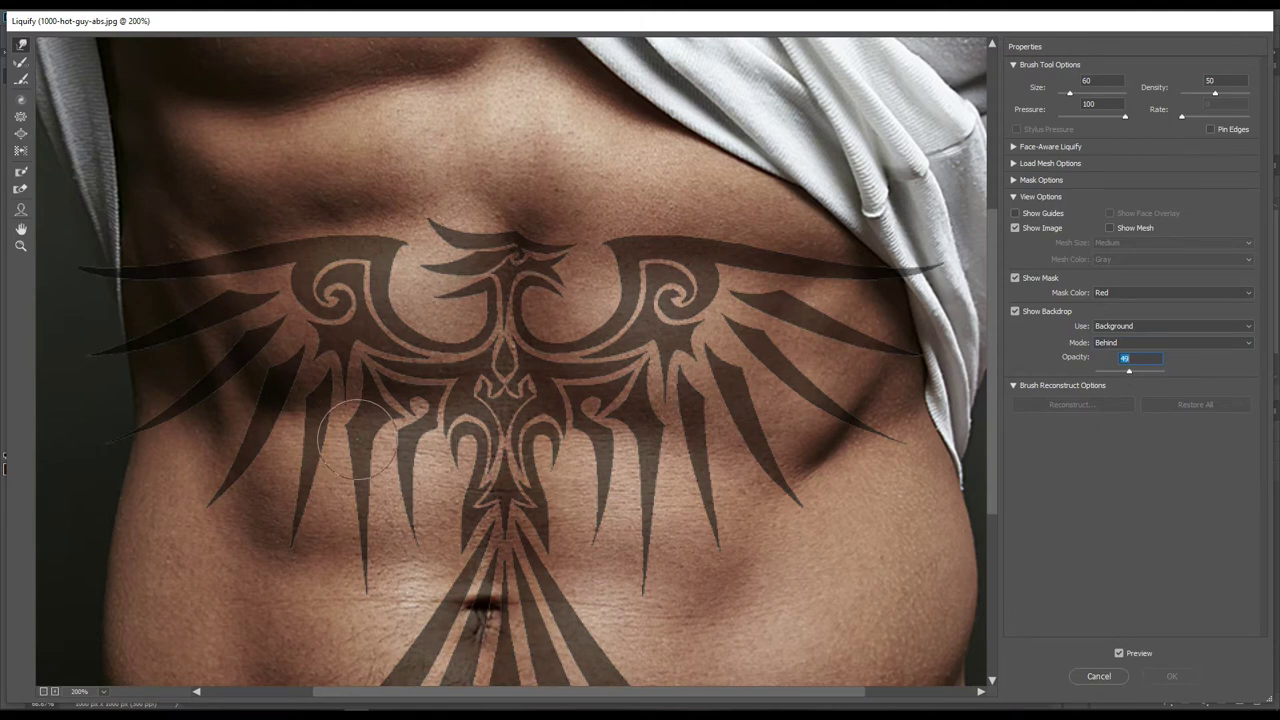
mouse_move(350, 435)
left_mouse_down()
mouse_move(398, 443)
mouse_move(314, 423)
mouse_move(222, 376)
mouse_move(209, 325)
left_mouse_up()
left_click_drag(178, 275, 176, 272)
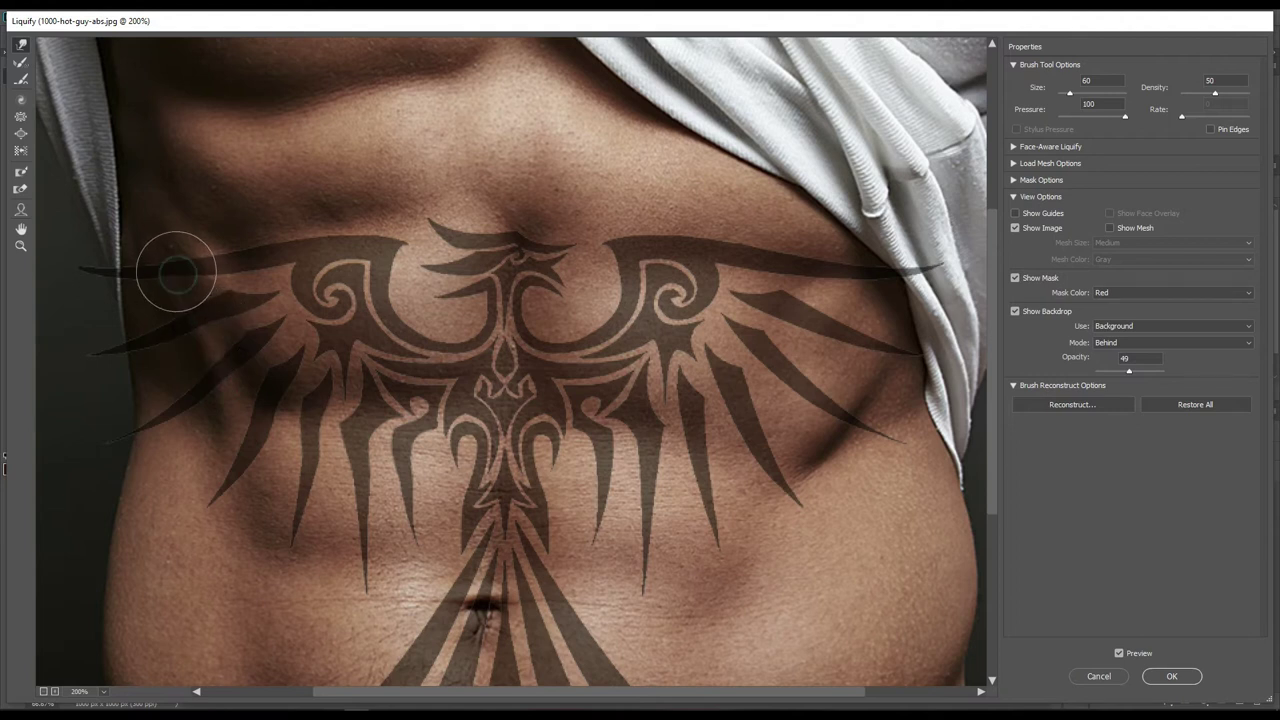
left_click_drag(186, 416, 185, 415)
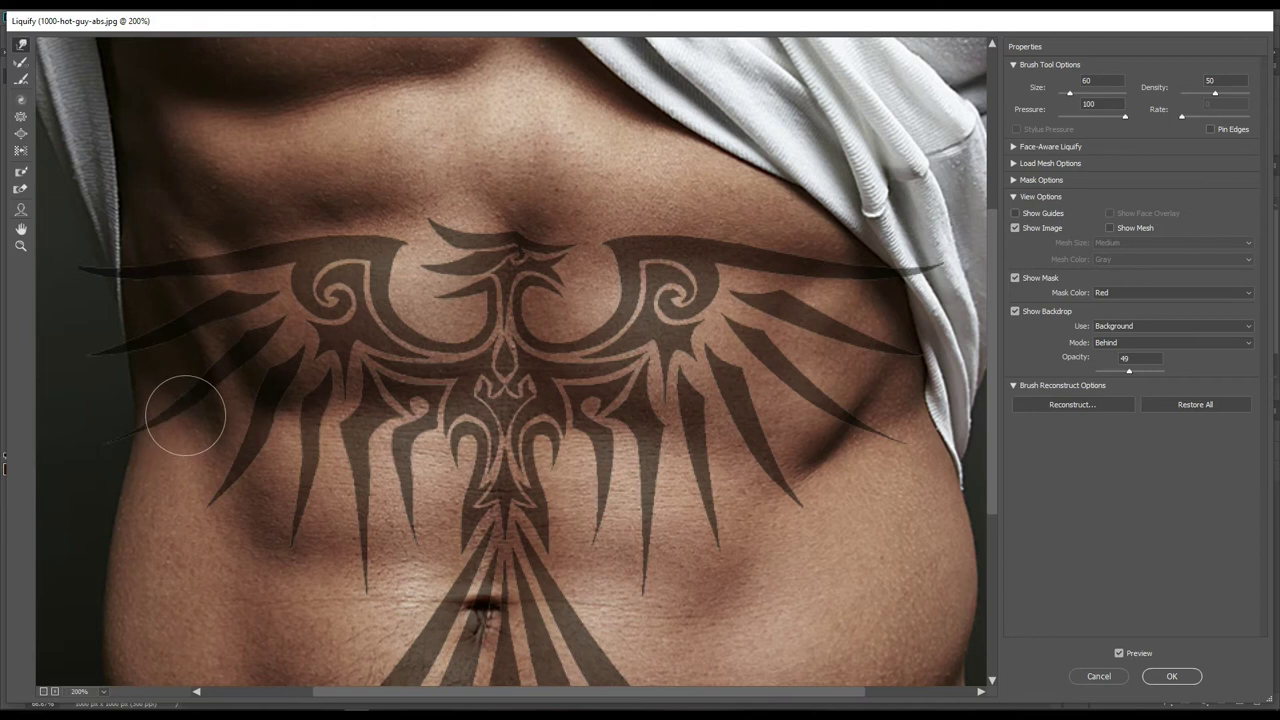
left_click_drag(233, 493, 236, 500)
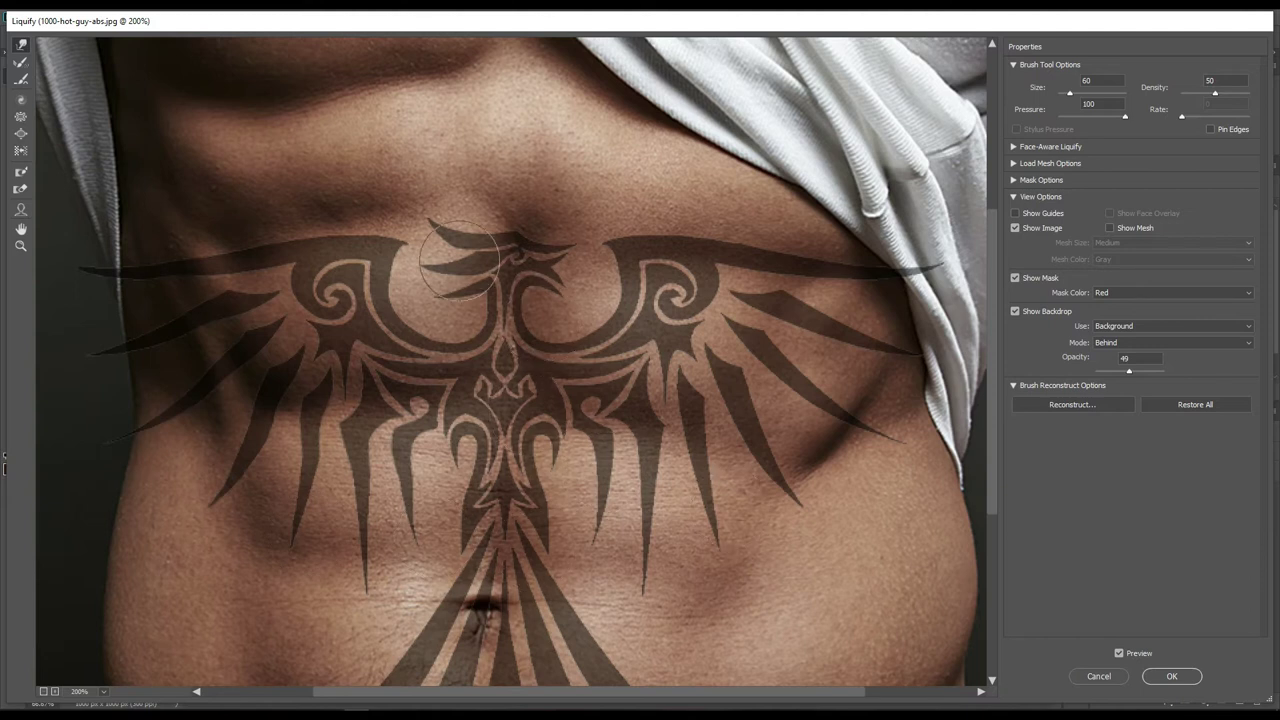
Step: Reshape the eagle's head and bend the right wing and feathers to the muscles
left_click(519, 266)
left_click(853, 430)
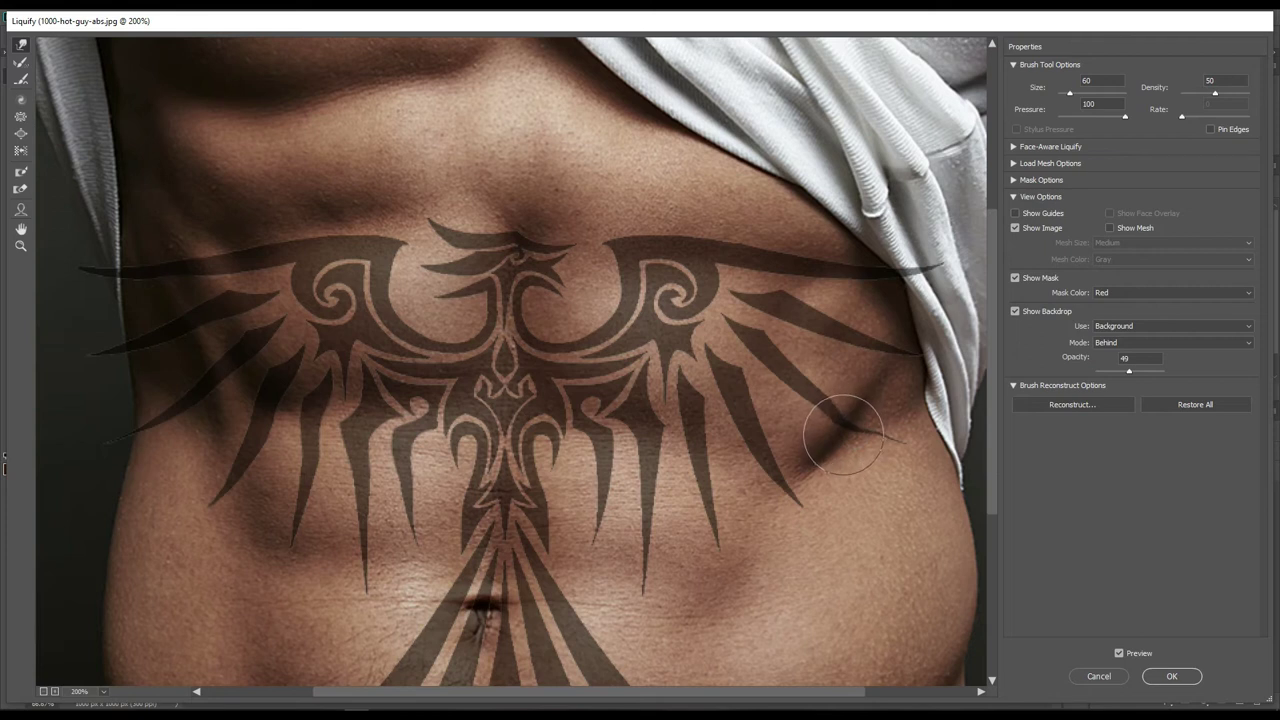
left_click(773, 502)
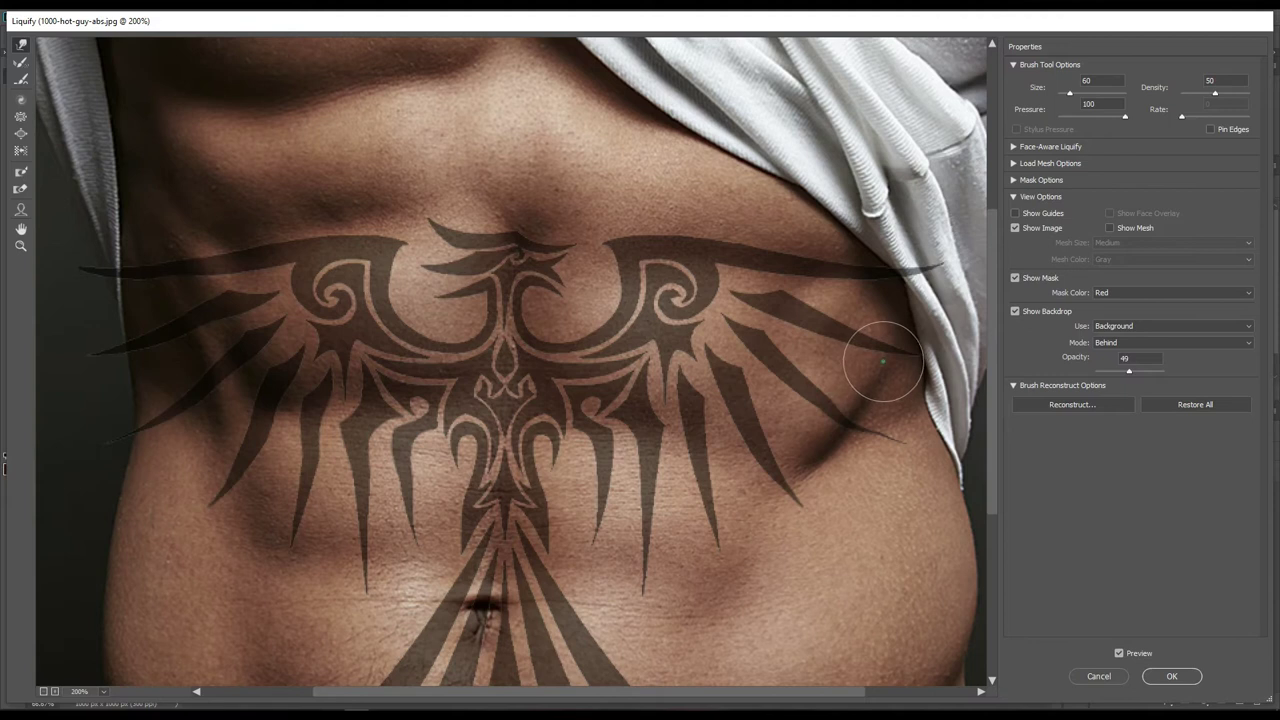
left_click(883, 276)
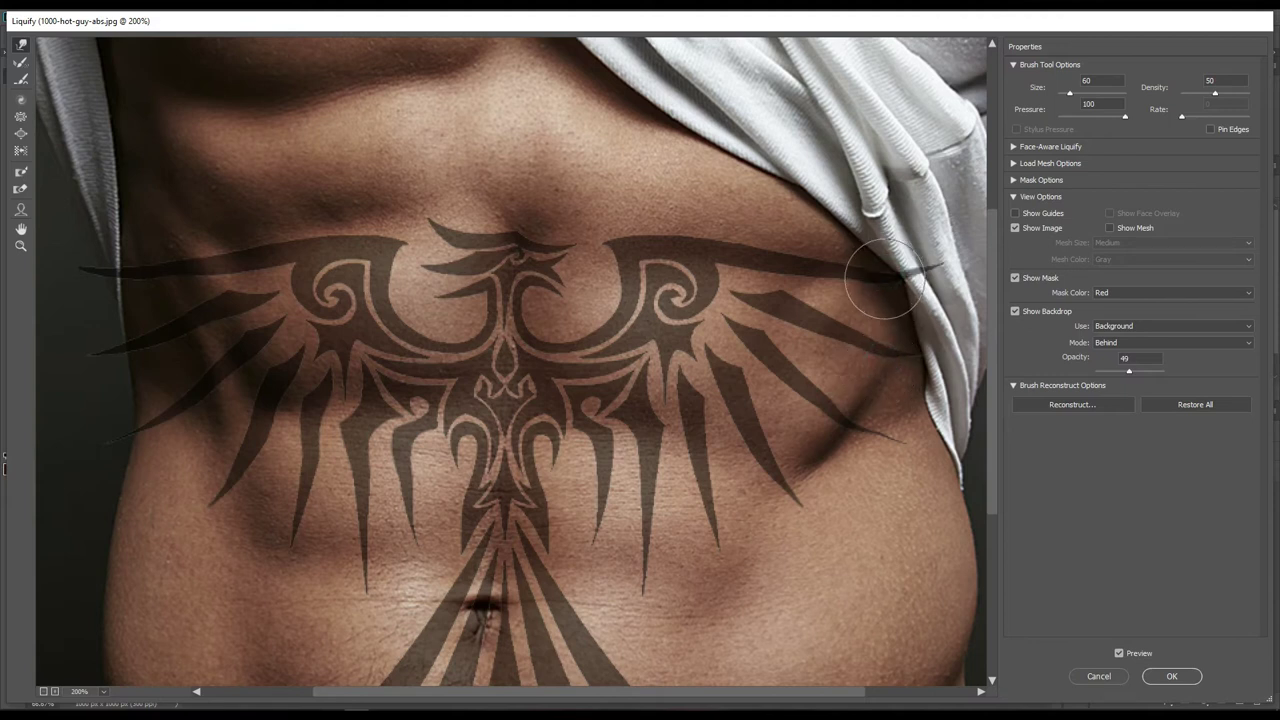
left_click(791, 268)
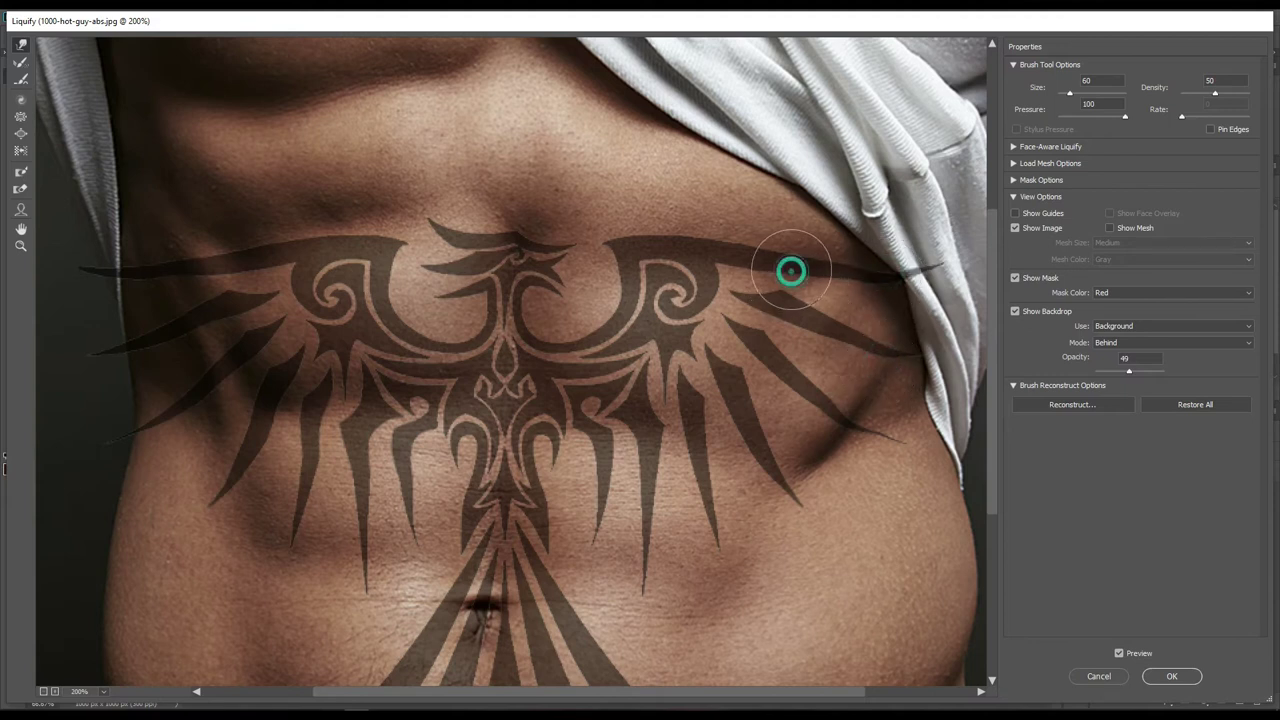
left_click(766, 343)
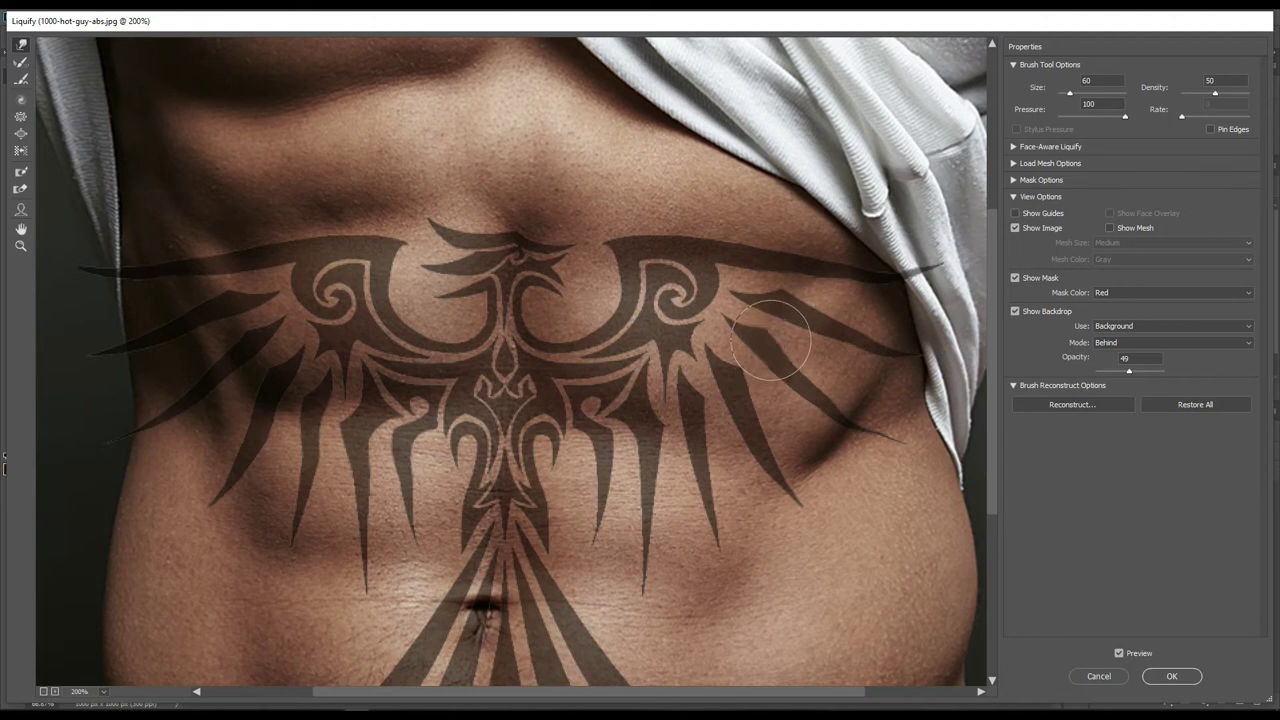
left_click(739, 398)
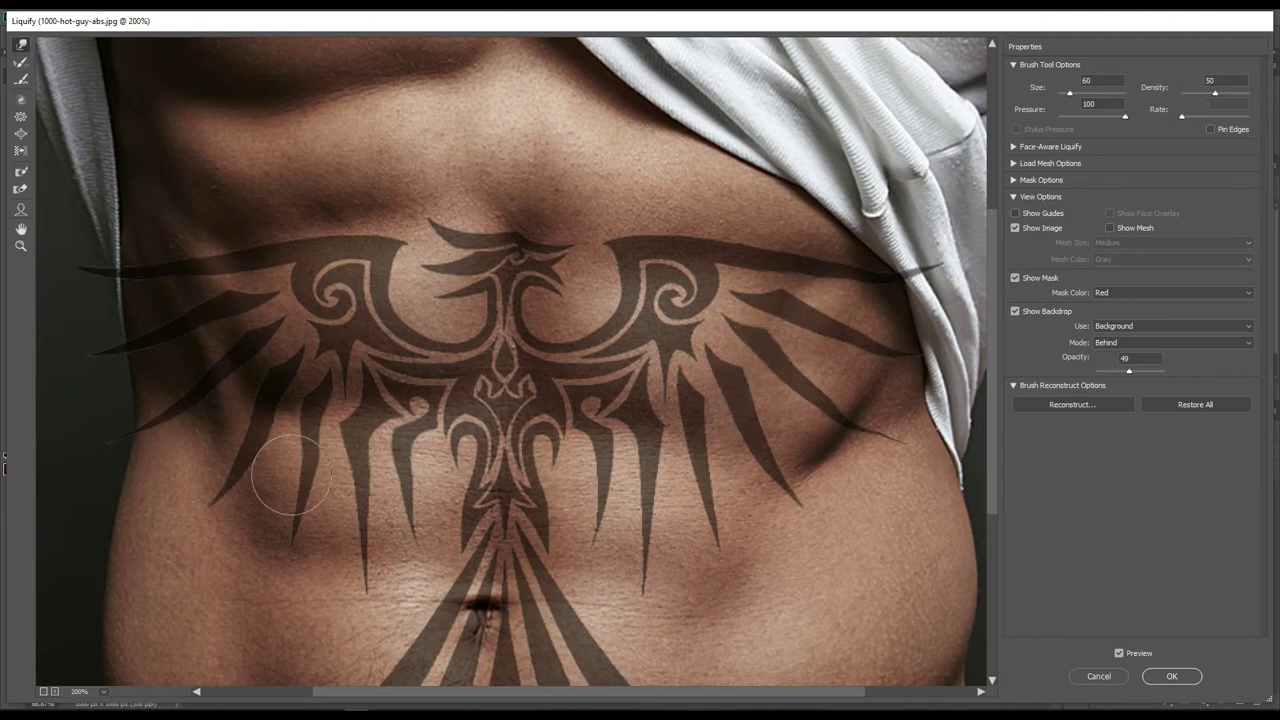
Step: Warp the left wing feathers, tips and top edge further
left_click(158, 349)
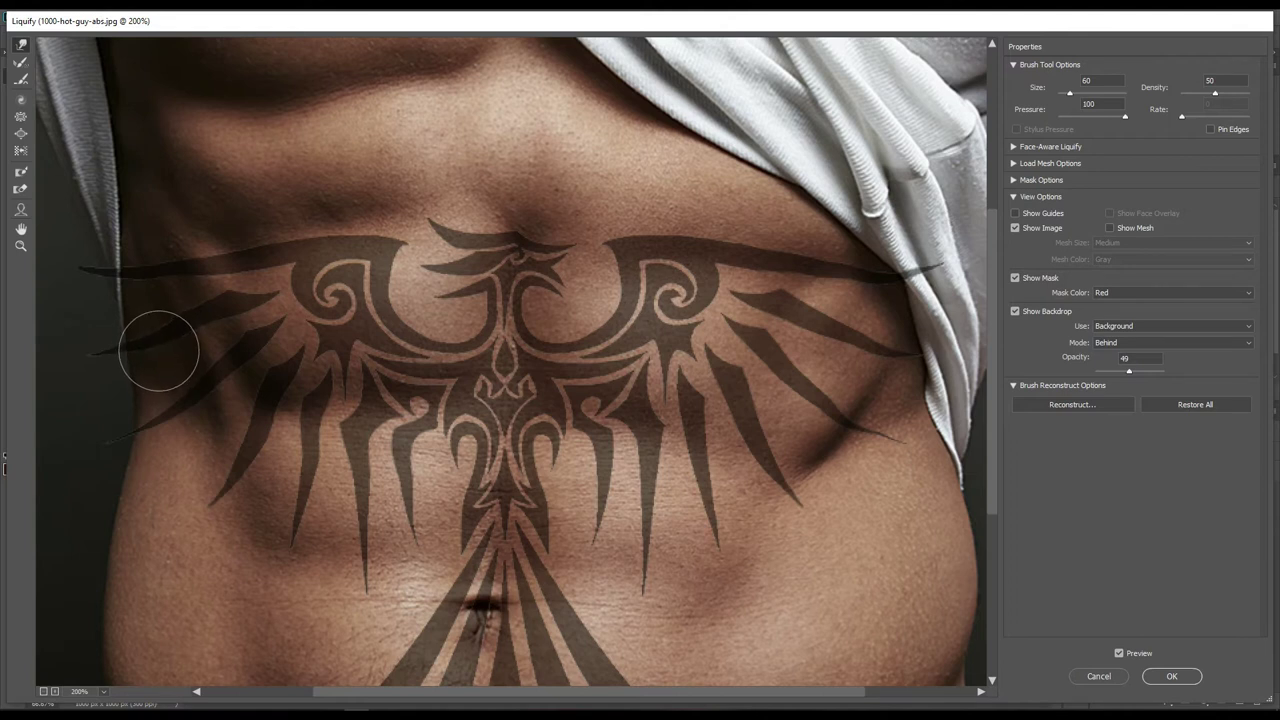
left_click(114, 280)
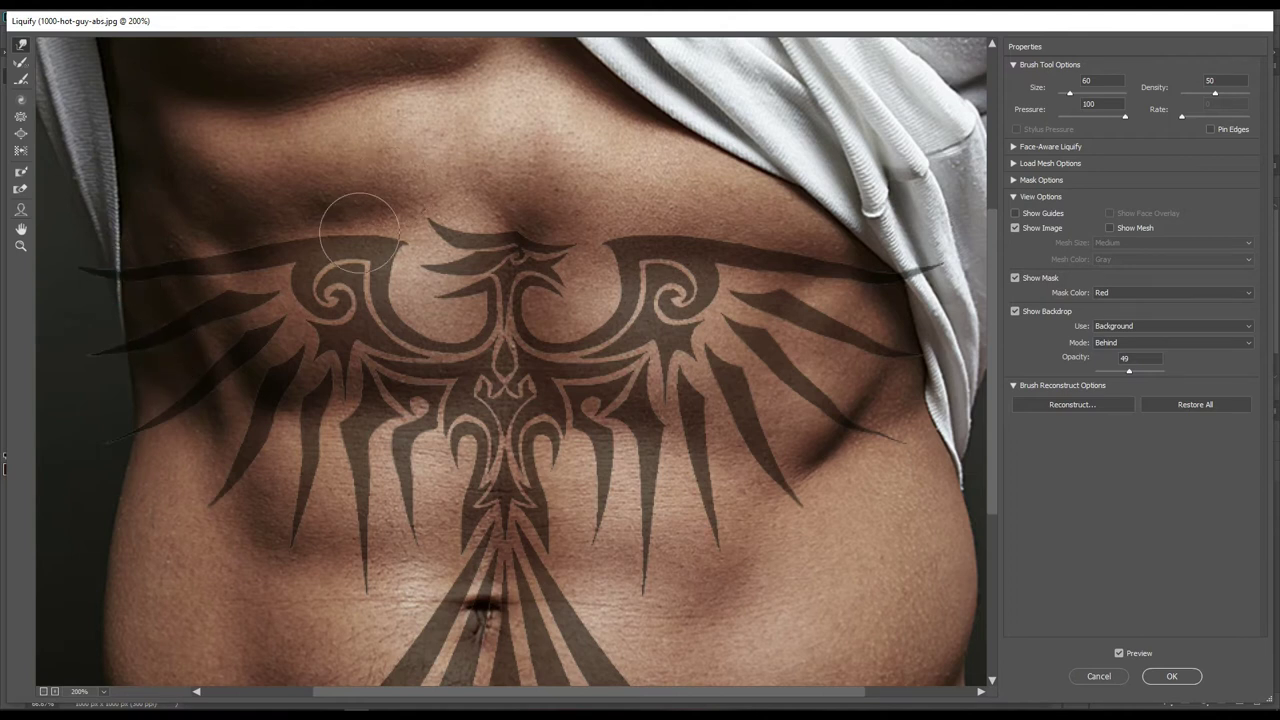
left_click(427, 215)
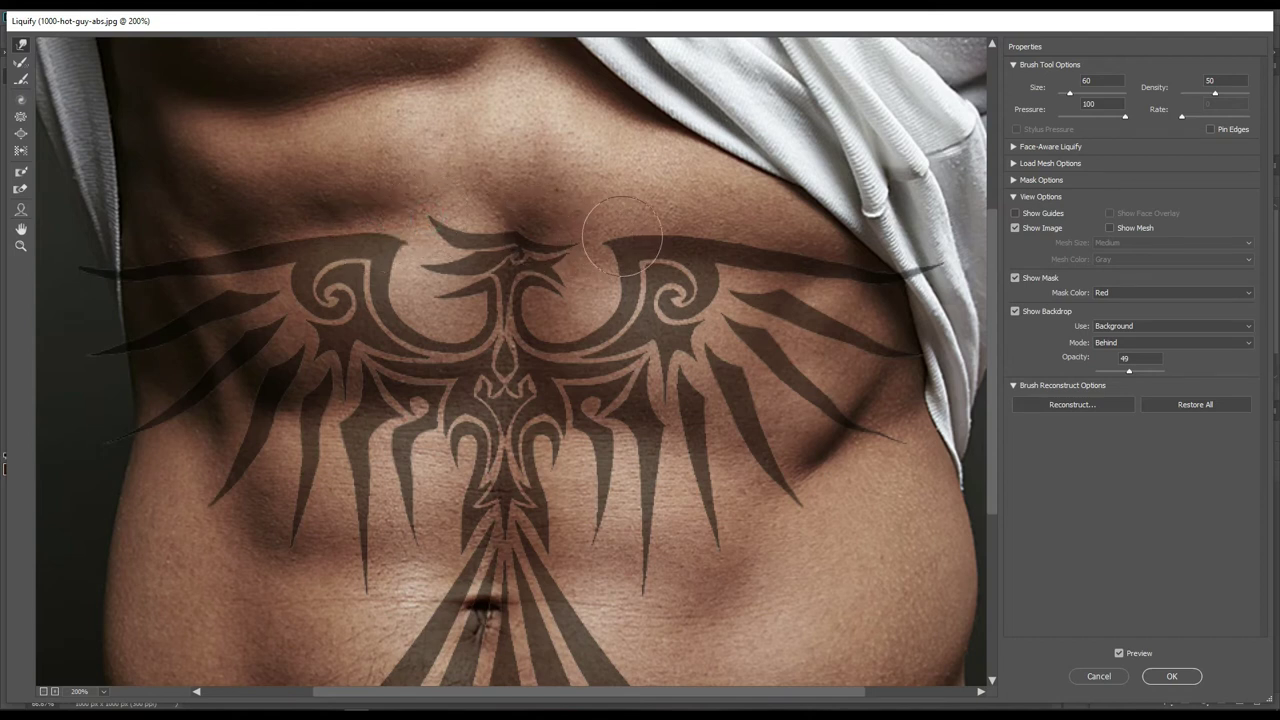
scroll(490, 515, "down", 3)
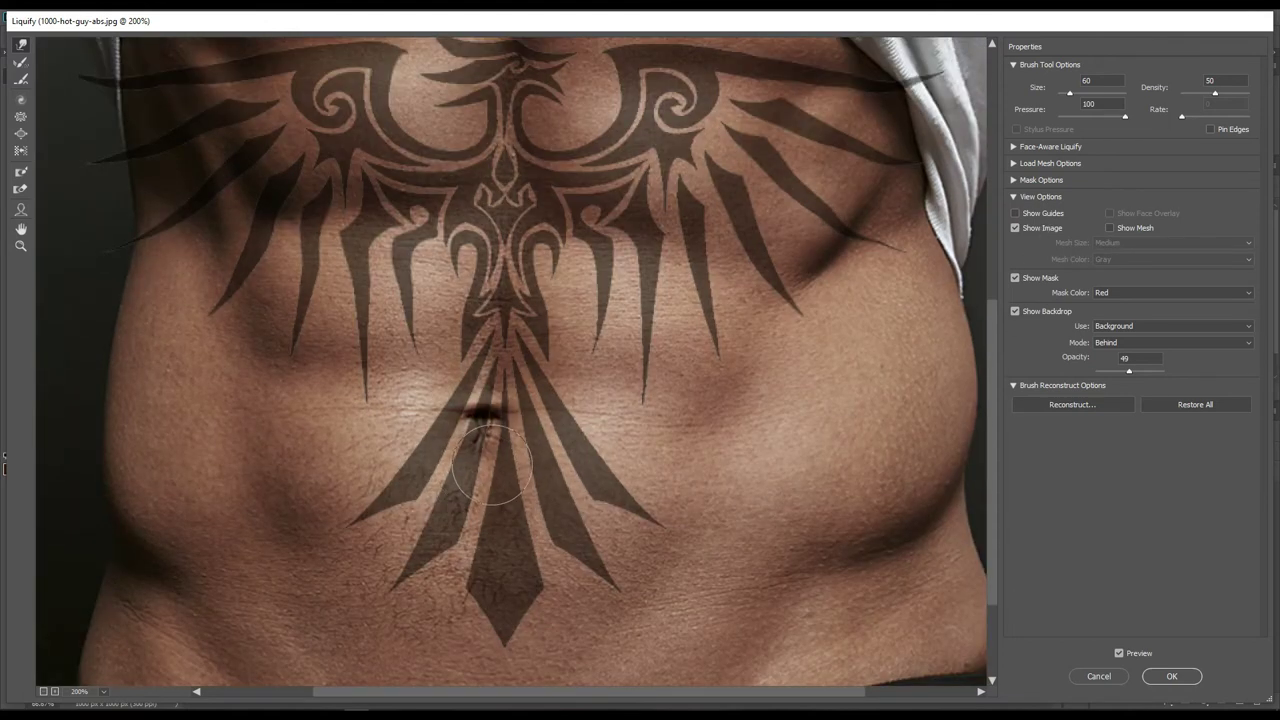
Step: Warp the tail and central lines around the navel and apply the Liquify changes
left_click_drag(455, 430, 440, 415)
left_click_drag(424, 462, 414, 457)
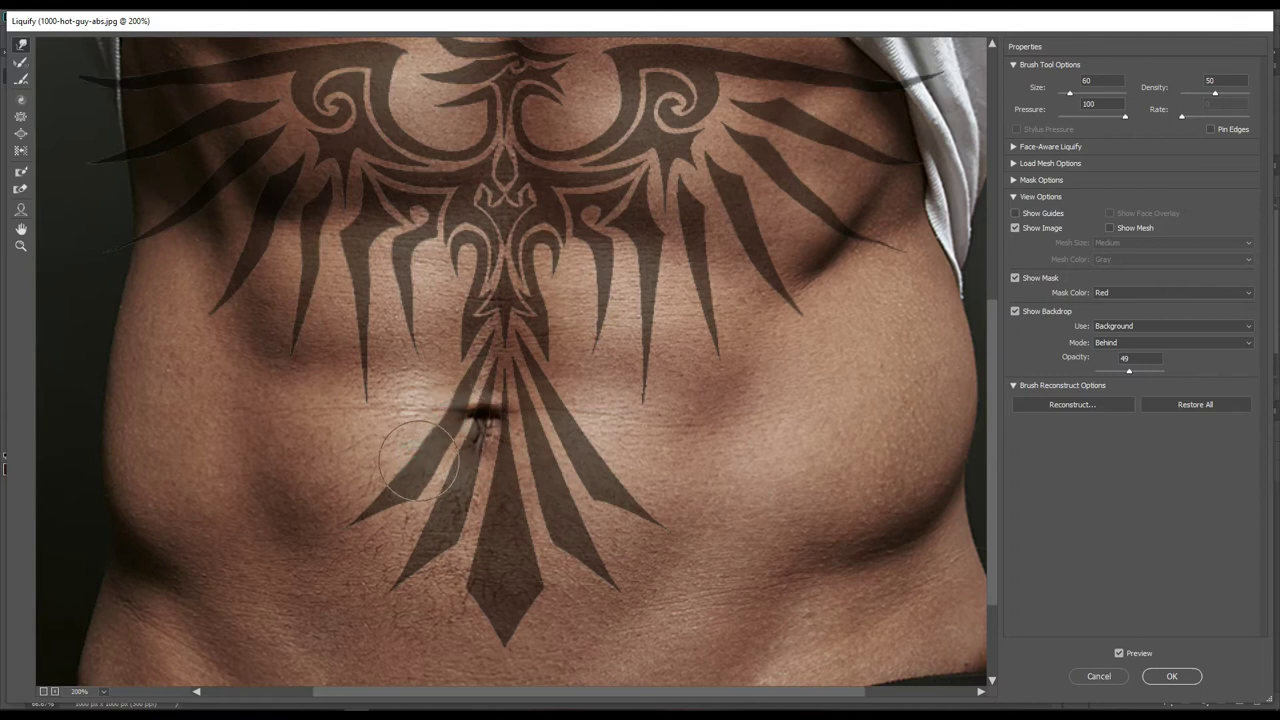
left_click(520, 433)
left_click_drag(518, 433, 535, 420)
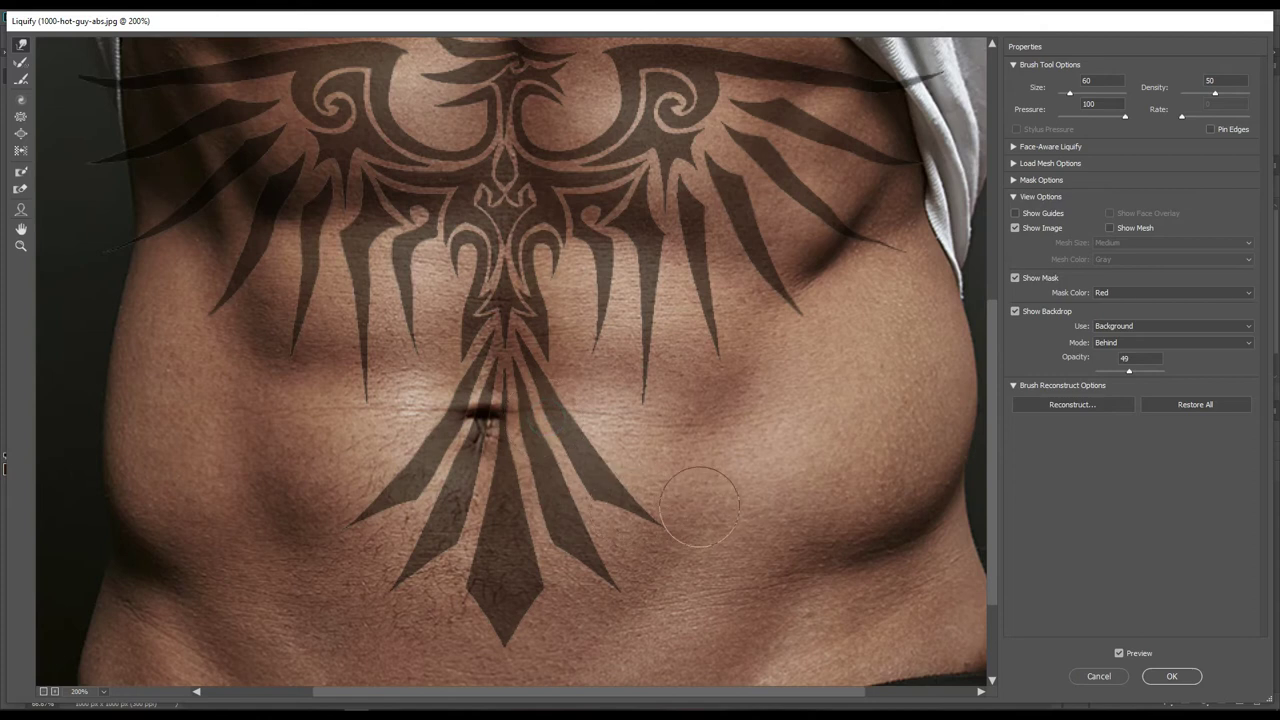
left_click(520, 380)
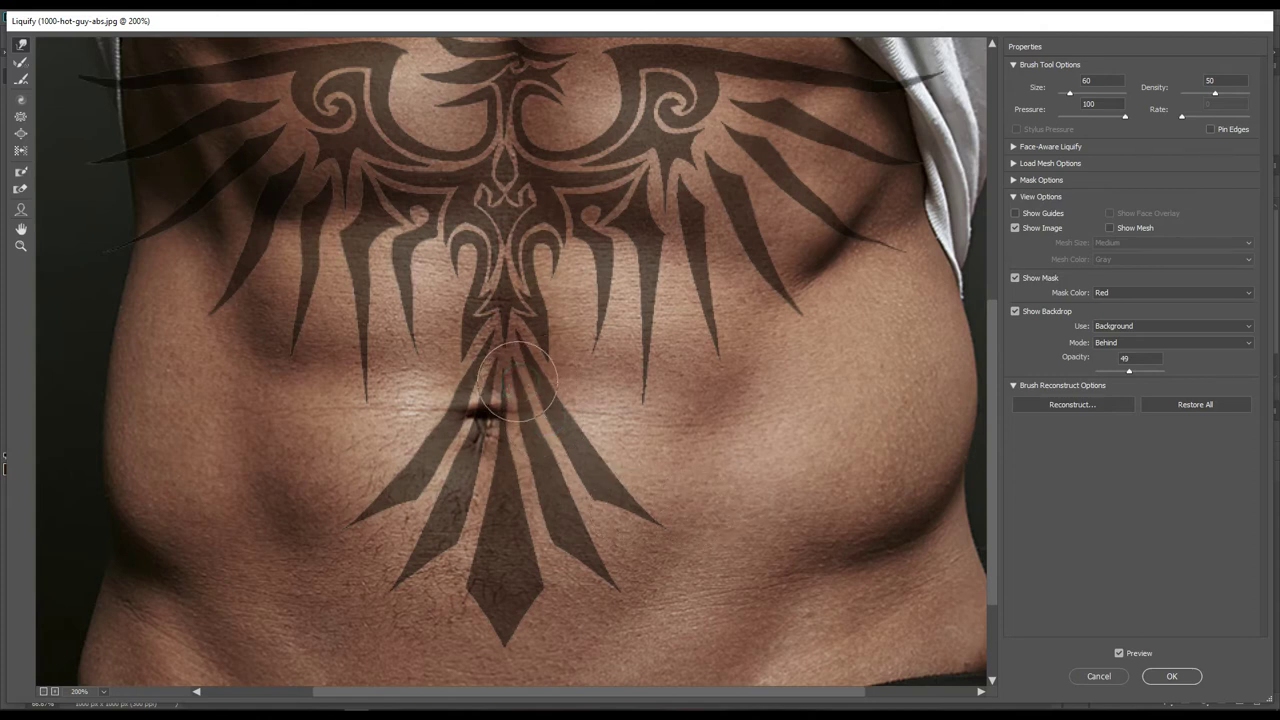
left_click(453, 376)
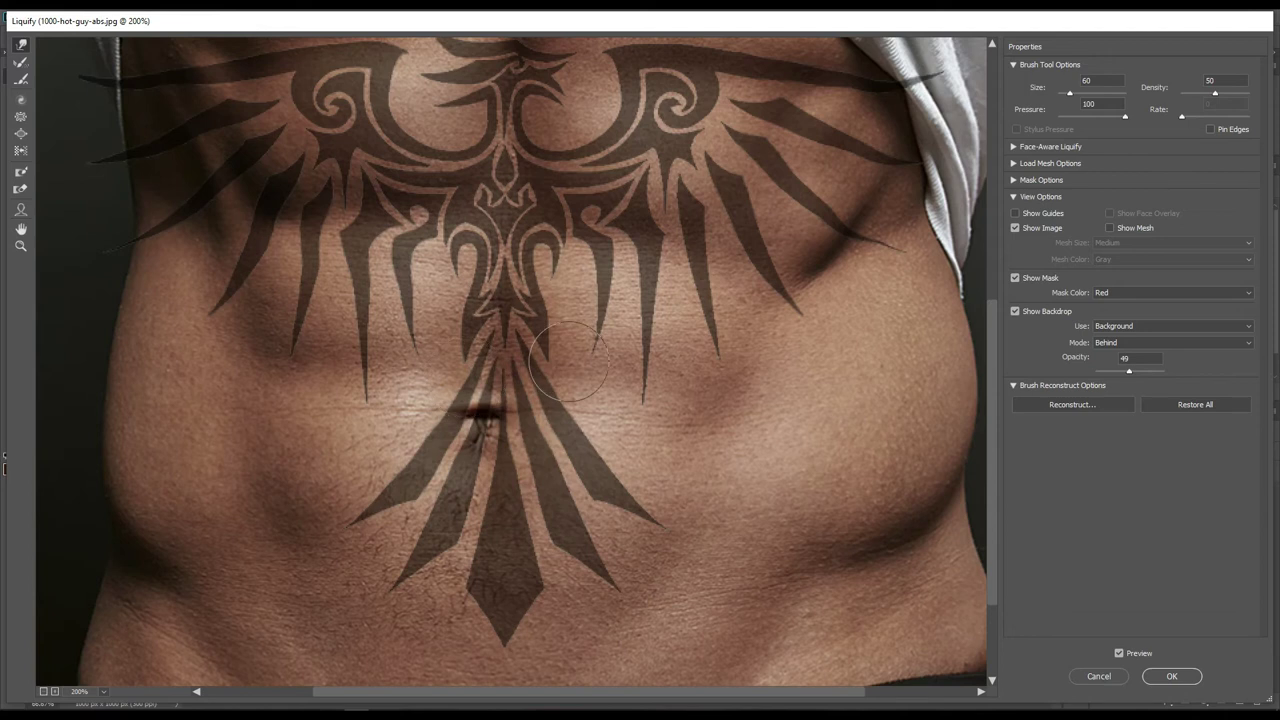
left_click_drag(540, 360, 548, 360)
left_click(1172, 675)
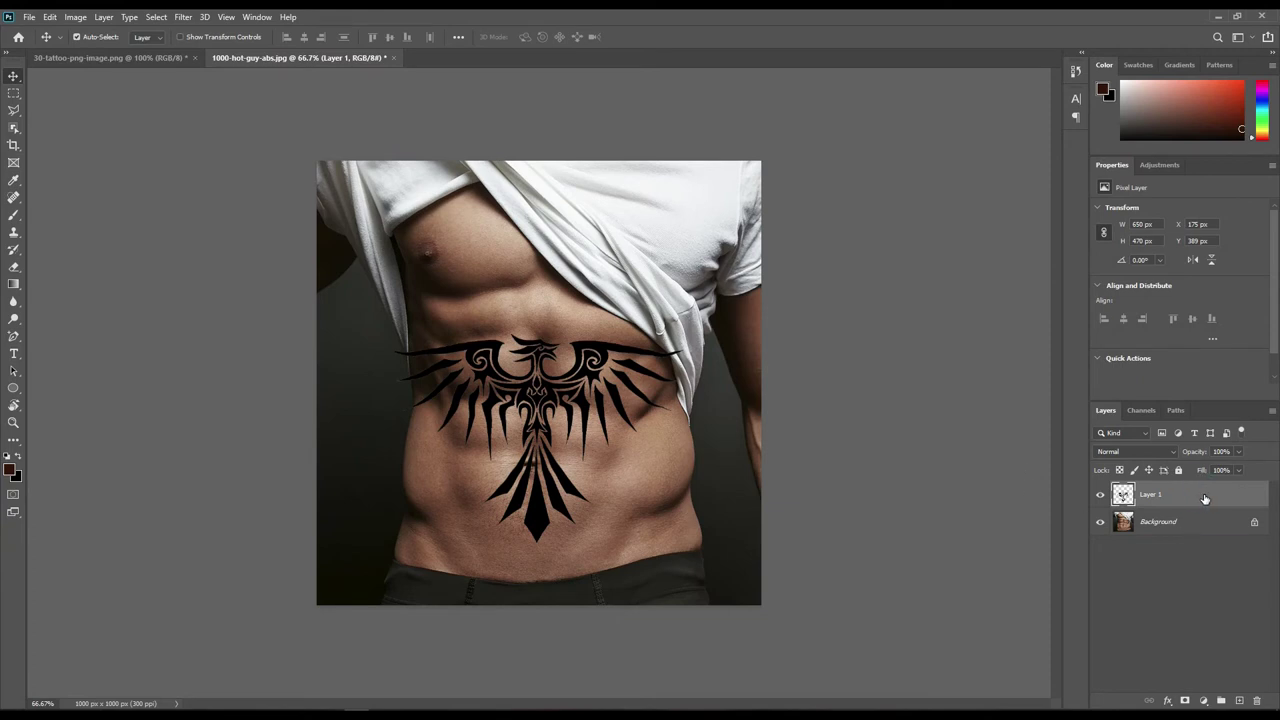
Step: Add a layer mask to Layer 1 and prepare a smaller soft black brush
left_click(1185, 701)
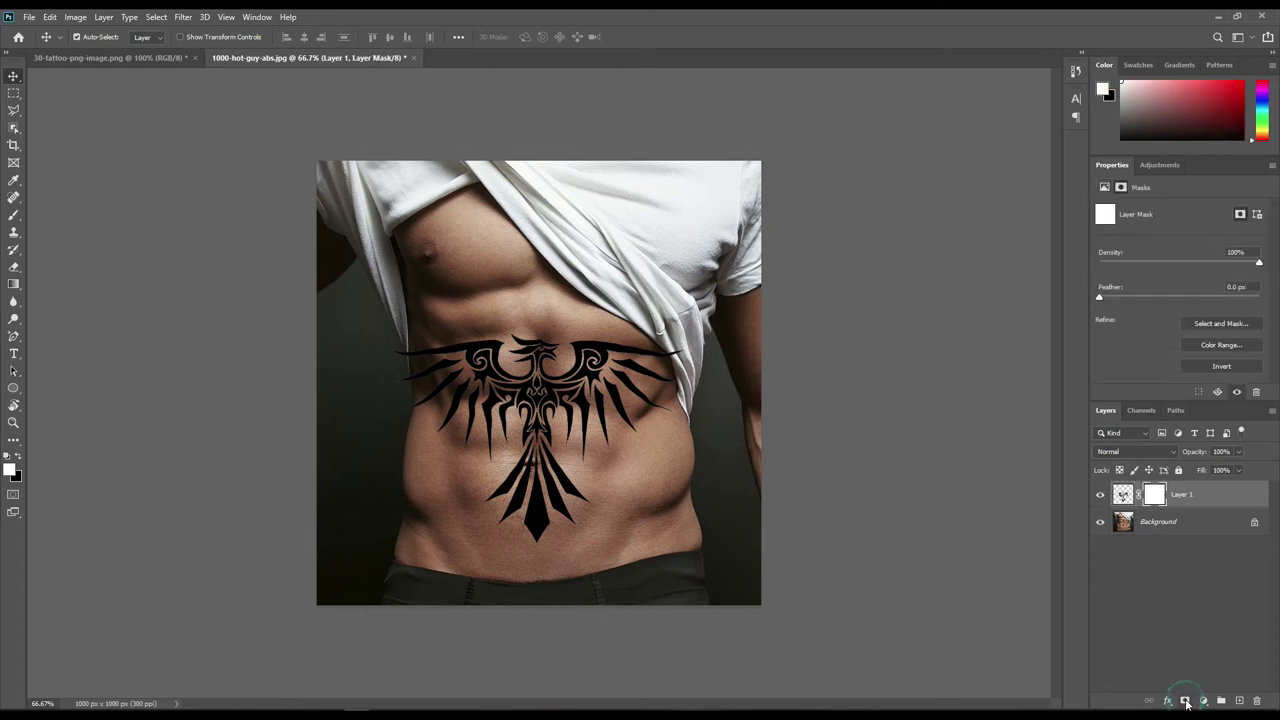
left_click(13, 216)
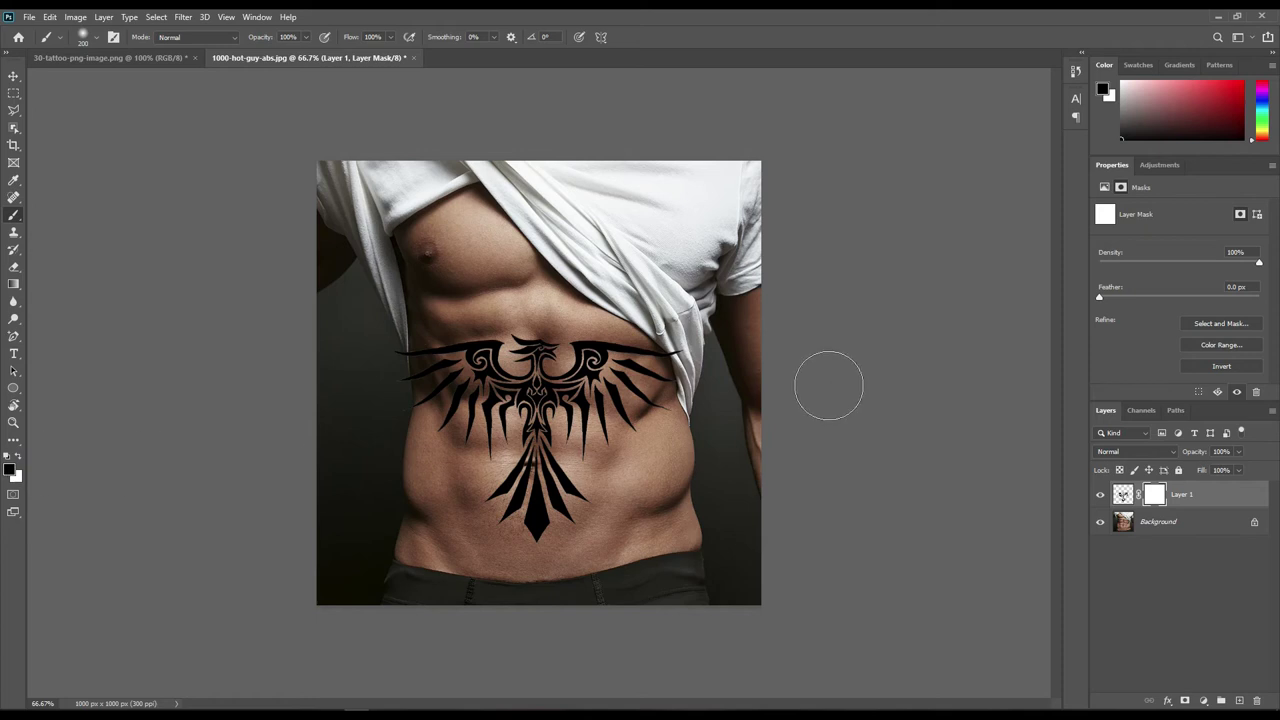
scroll(748, 338, "up", 1)
scroll(748, 338, "up", 1)
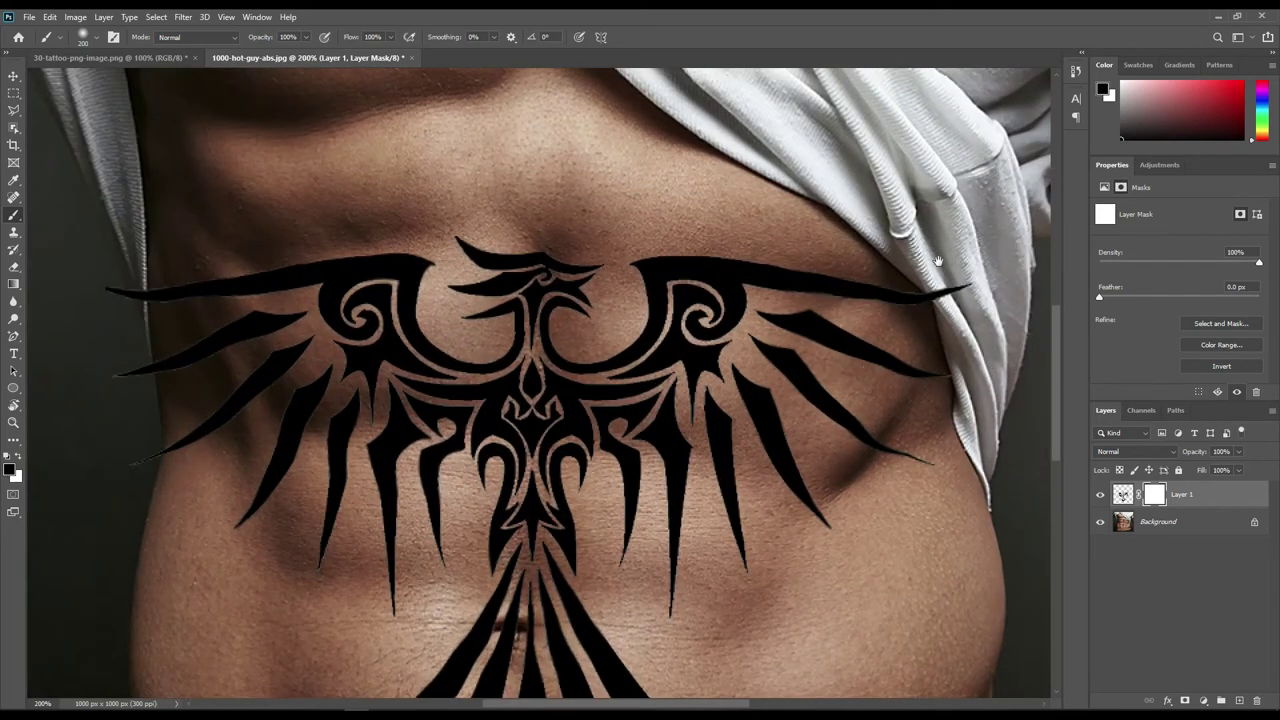
left_click_drag(653, 340, 700, 330)
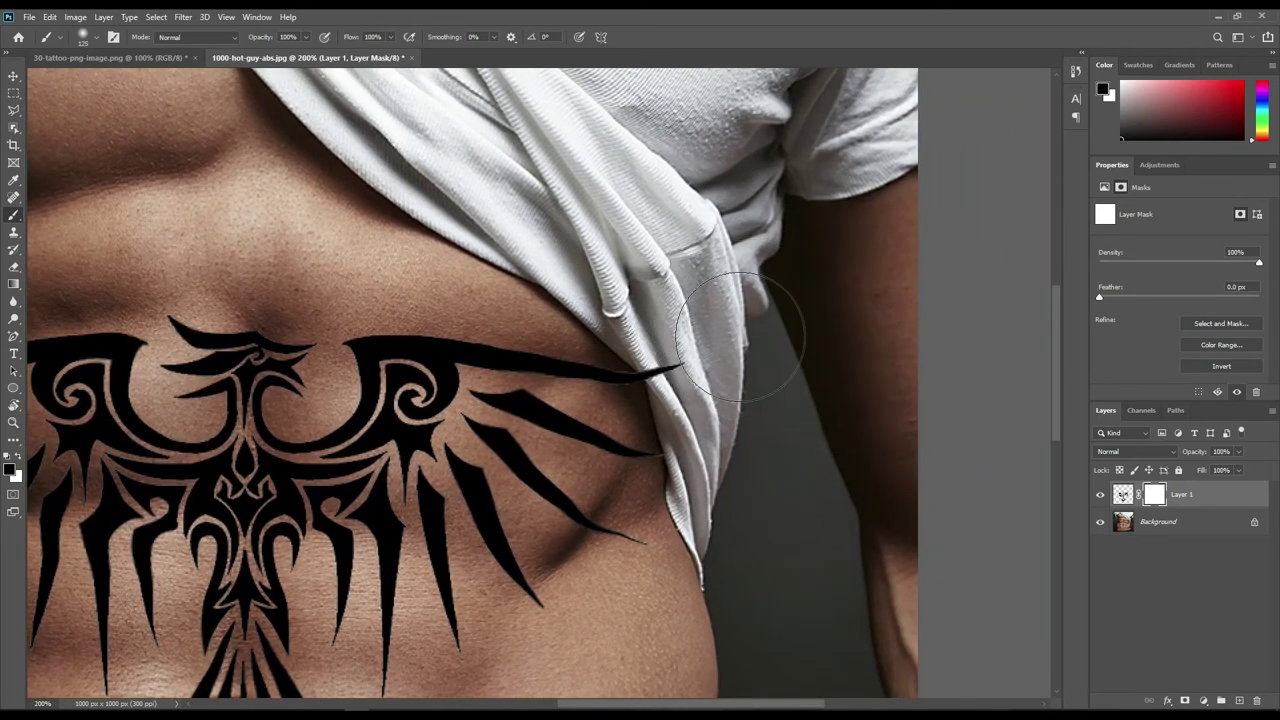
key("bracketleft")
key("bracketleft")
left_click(93, 38)
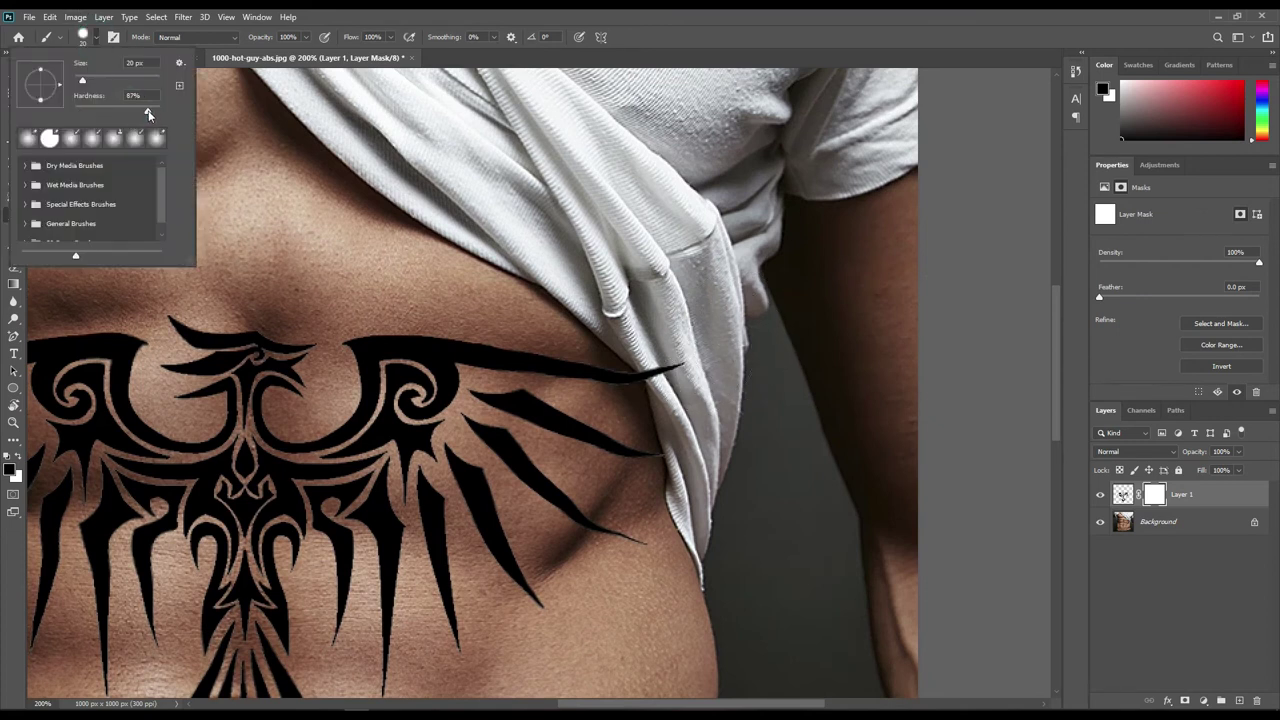
key("Return")
Step: Paint out the wing tips lying over the shirt and background, then fit the image on screen
left_click(646, 368)
left_click_drag(654, 373, 684, 371)
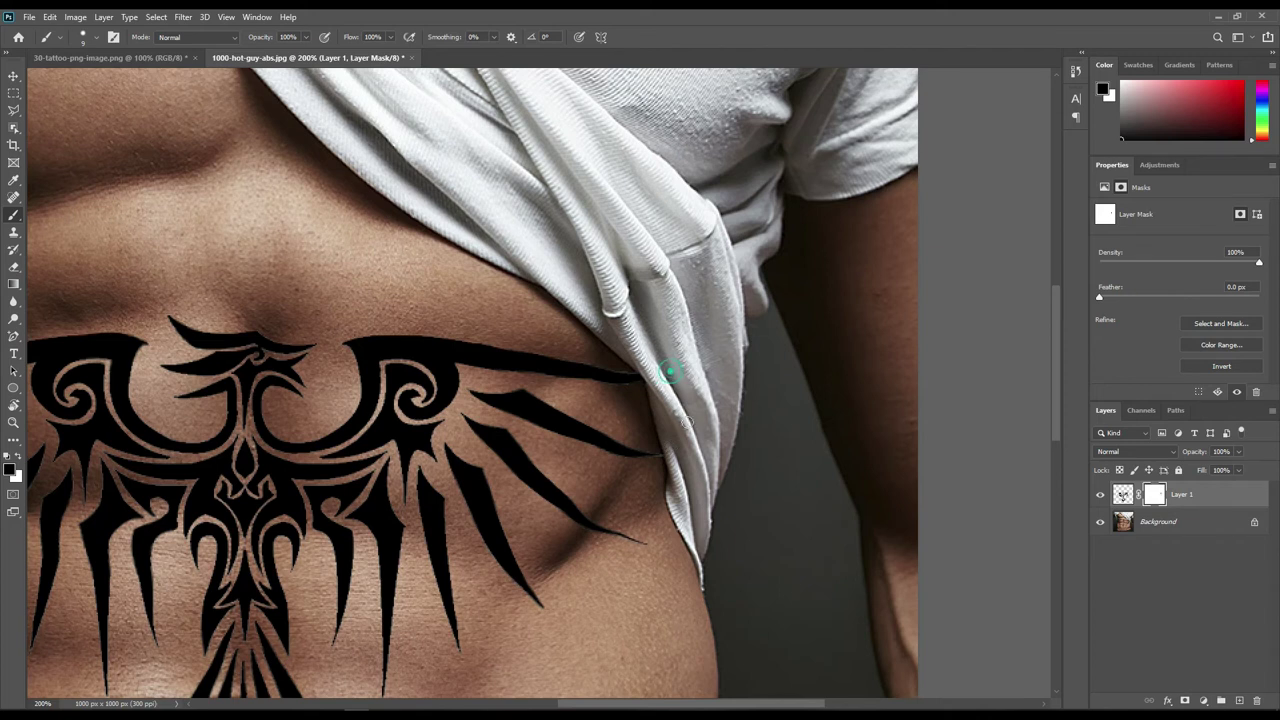
scroll(385, 429, "left", 10)
scroll(385, 429, "left", 1)
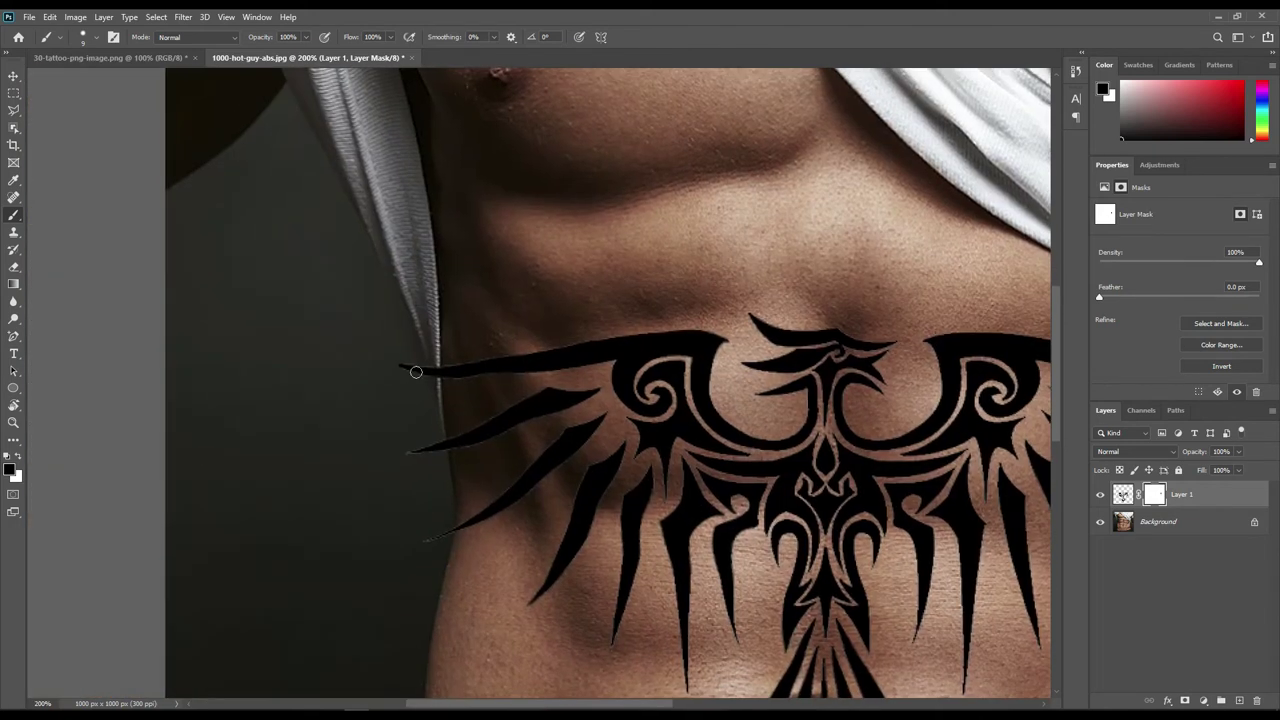
left_click_drag(433, 369, 402, 366)
mouse_move(436, 433)
left_mouse_down()
mouse_move(437, 448)
mouse_move(409, 449)
mouse_move(431, 457)
left_mouse_up()
left_click_drag(443, 537, 435, 530)
left_click(14, 76)
key("ctrl+0")
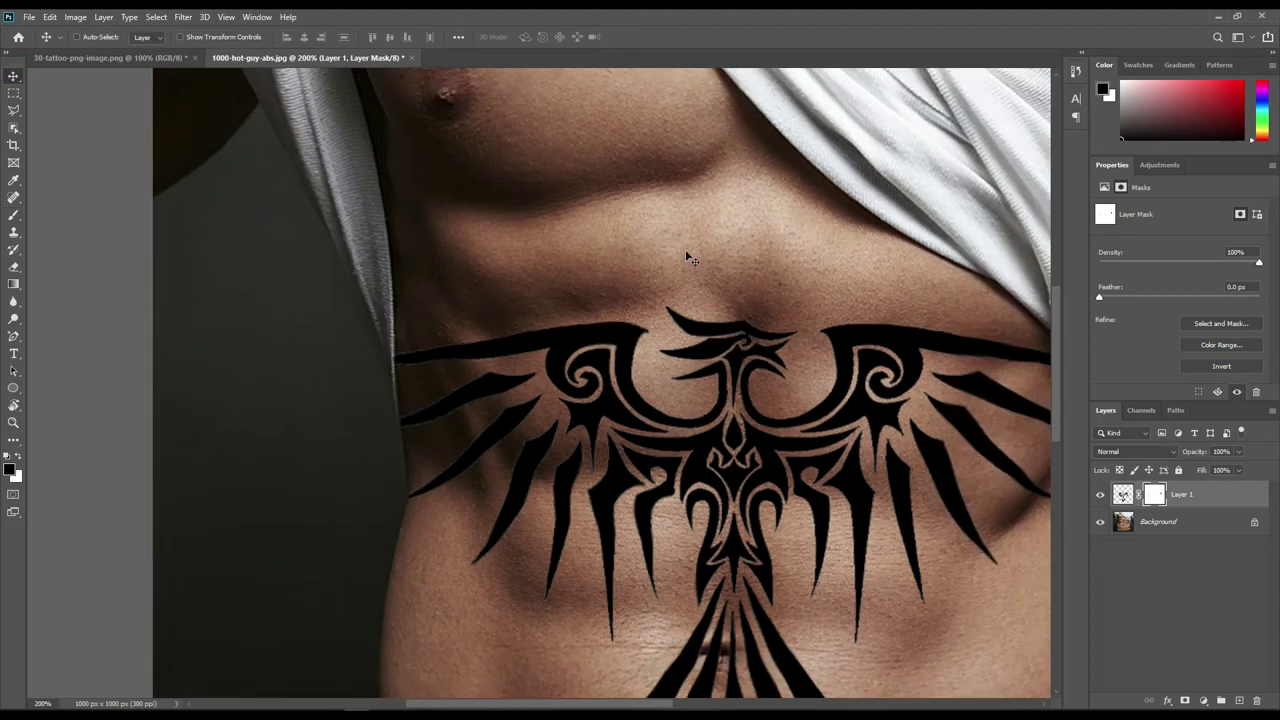
Step: Open Layer 1's Blending Options and pull the Underlying Layer highlight slider left
left_click(1211, 494)
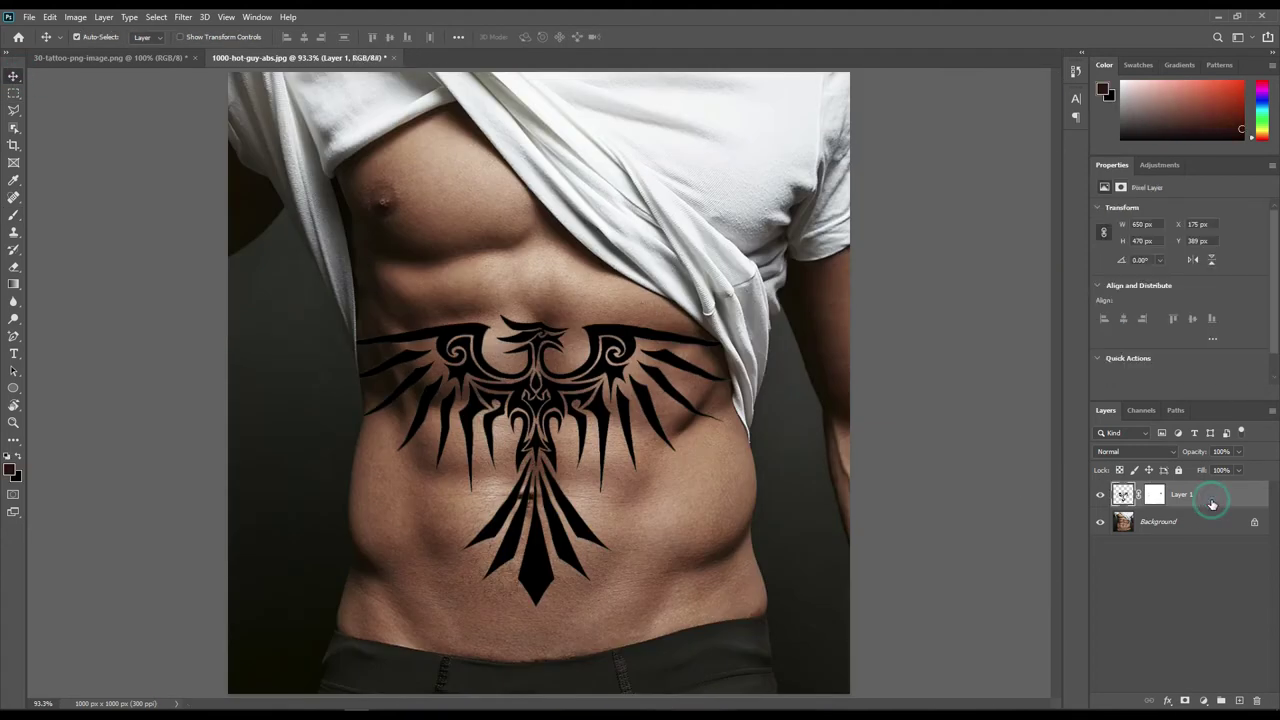
double_click(1241, 495)
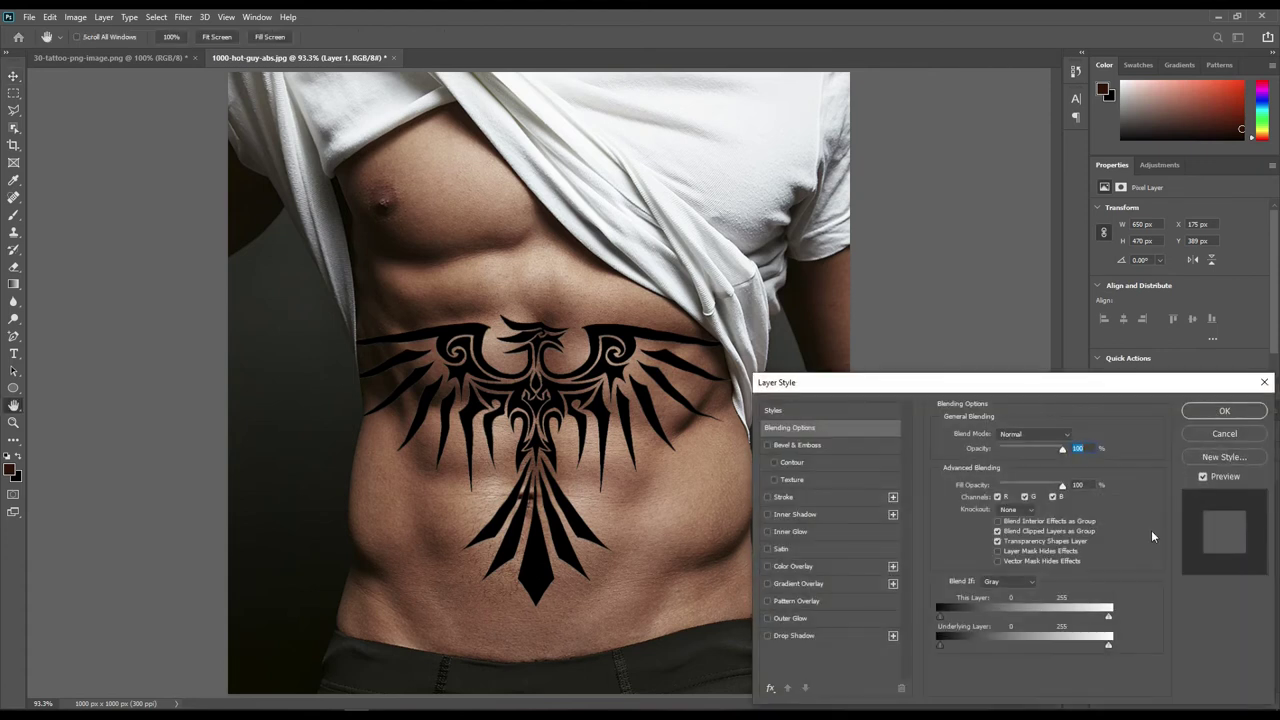
left_click_drag(1108, 646, 1040, 654)
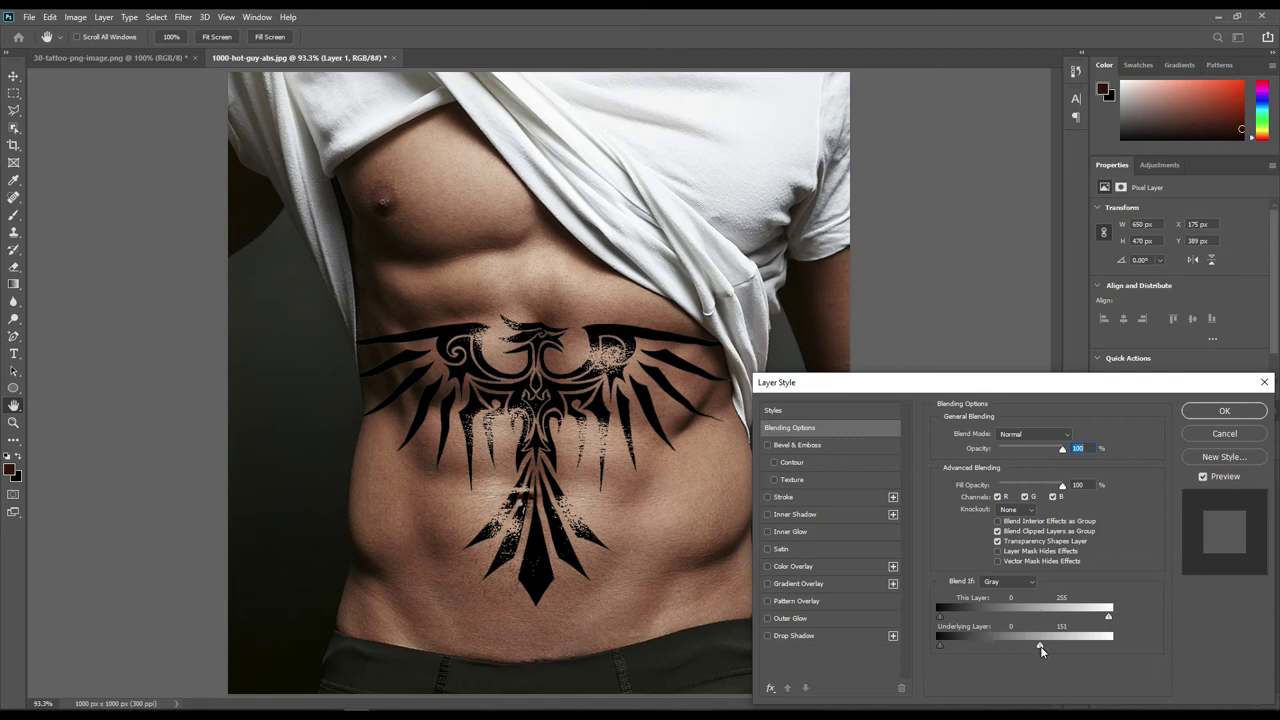
left_click_drag(1041, 646, 1126, 649)
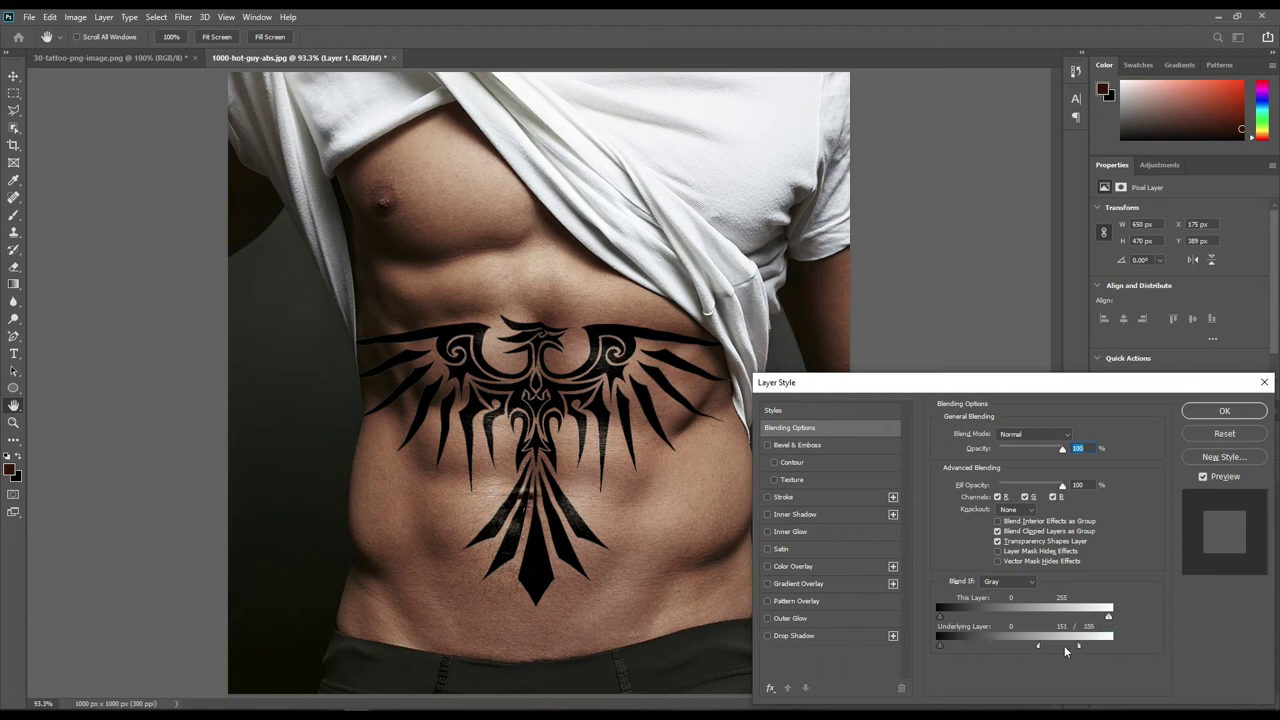
left_click_drag(1089, 644, 1118, 645)
left_click_drag(1038, 645, 998, 646)
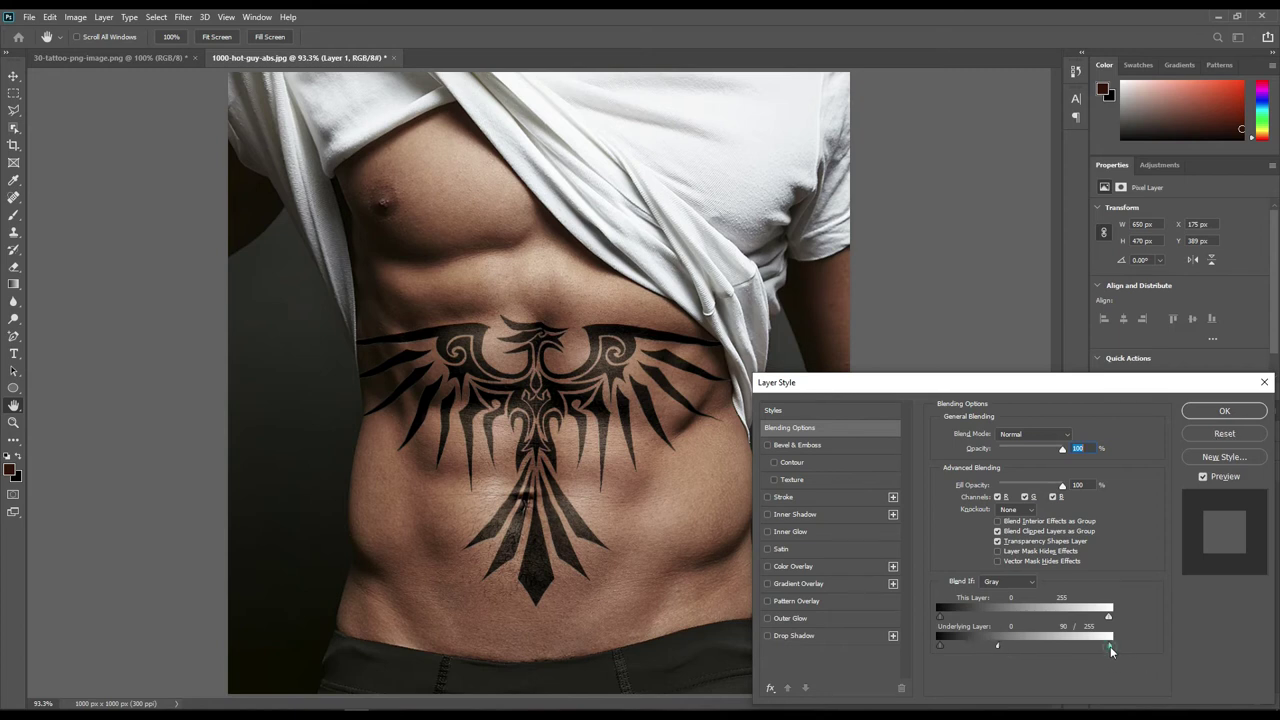
left_click_drag(1100, 648, 1076, 649)
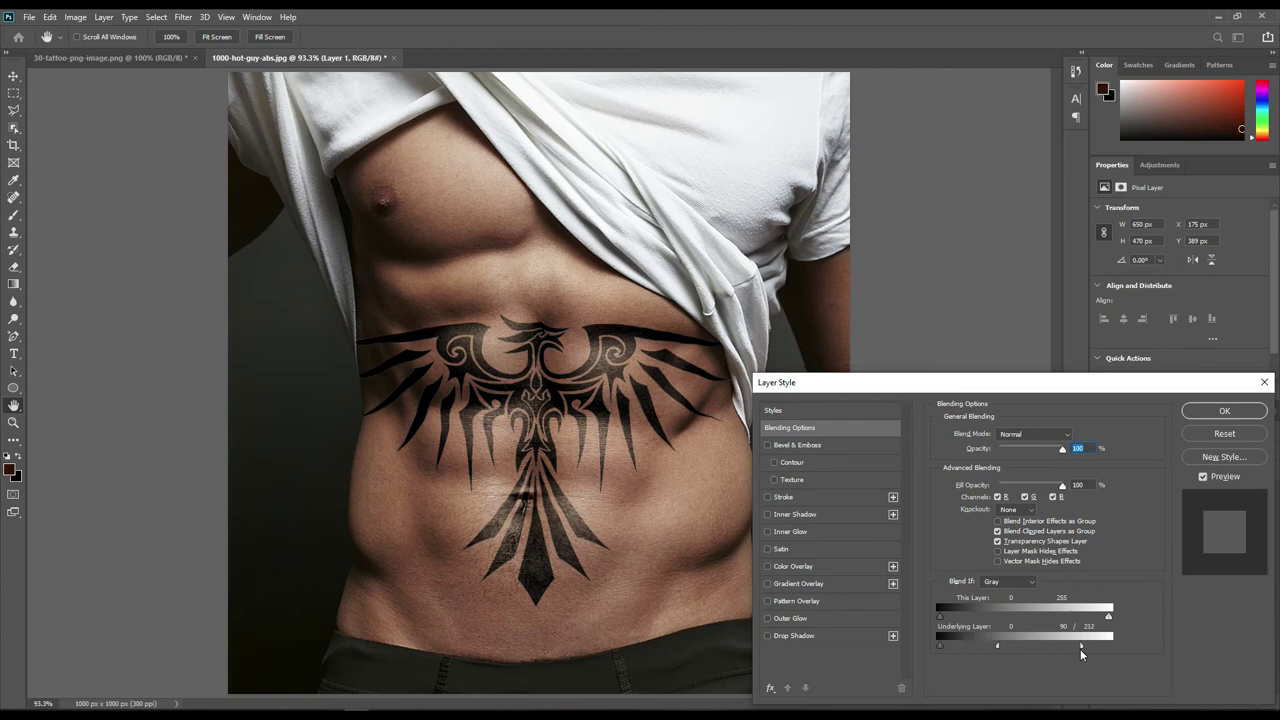
Step: Alt-split the Underlying Layer sliders to 90/234 and apply the blending
key("alt")
key("alt")
left_click_drag(943, 617, 936, 620)
key("alt")
mouse_move(1110, 617)
left_mouse_down()
mouse_move(1019, 624)
mouse_move(1108, 617)
left_mouse_up()
mouse_move(942, 647)
left_mouse_down()
mouse_move(976, 649)
mouse_move(932, 645)
left_mouse_up()
left_click(1207, 412)
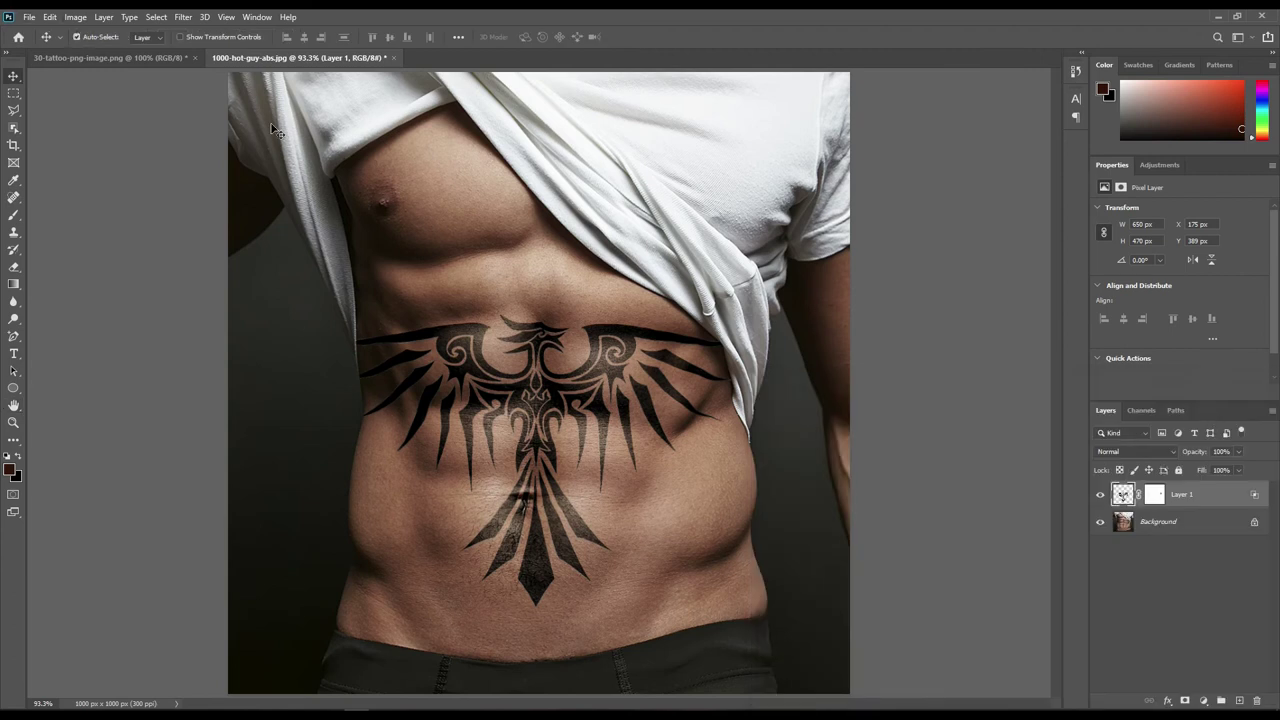
Step: Apply a Gaussian Blur with a 1-pixel radius to the tattoo layer
left_click(183, 17)
mouse_move(256, 167)
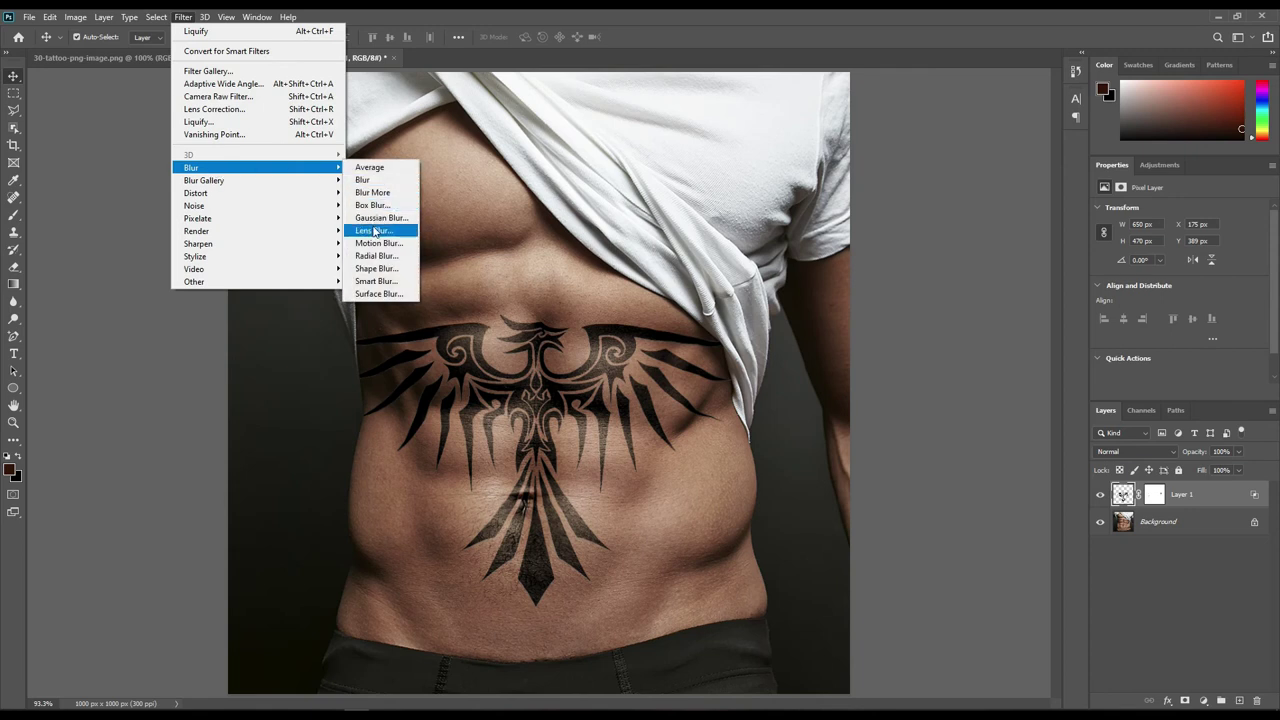
left_click(381, 217)
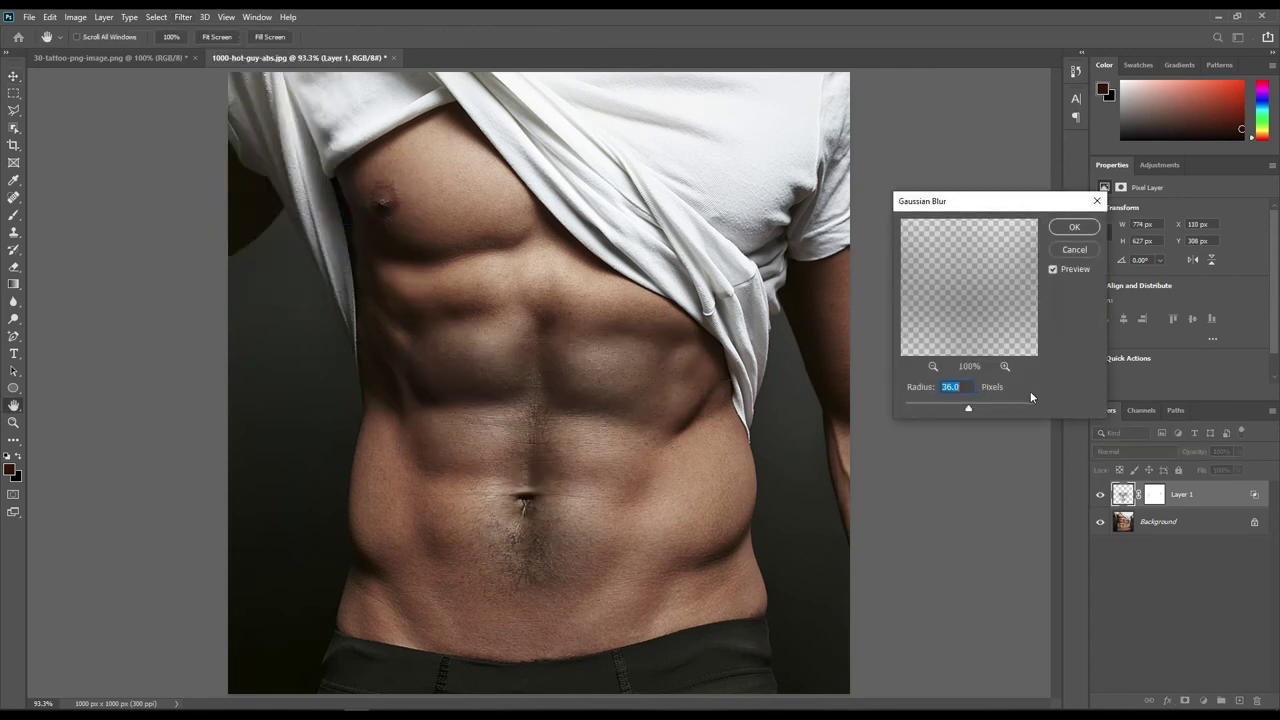
type("1.5")
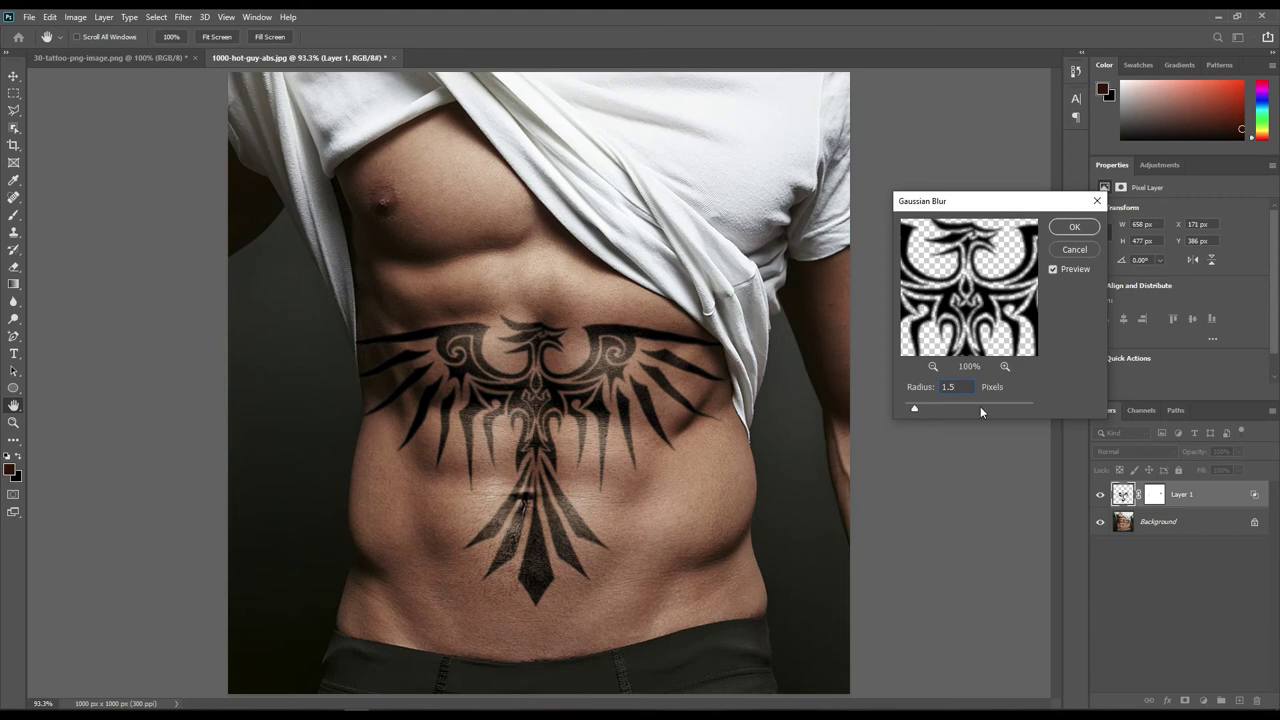
key("BackSpace")
type("1")
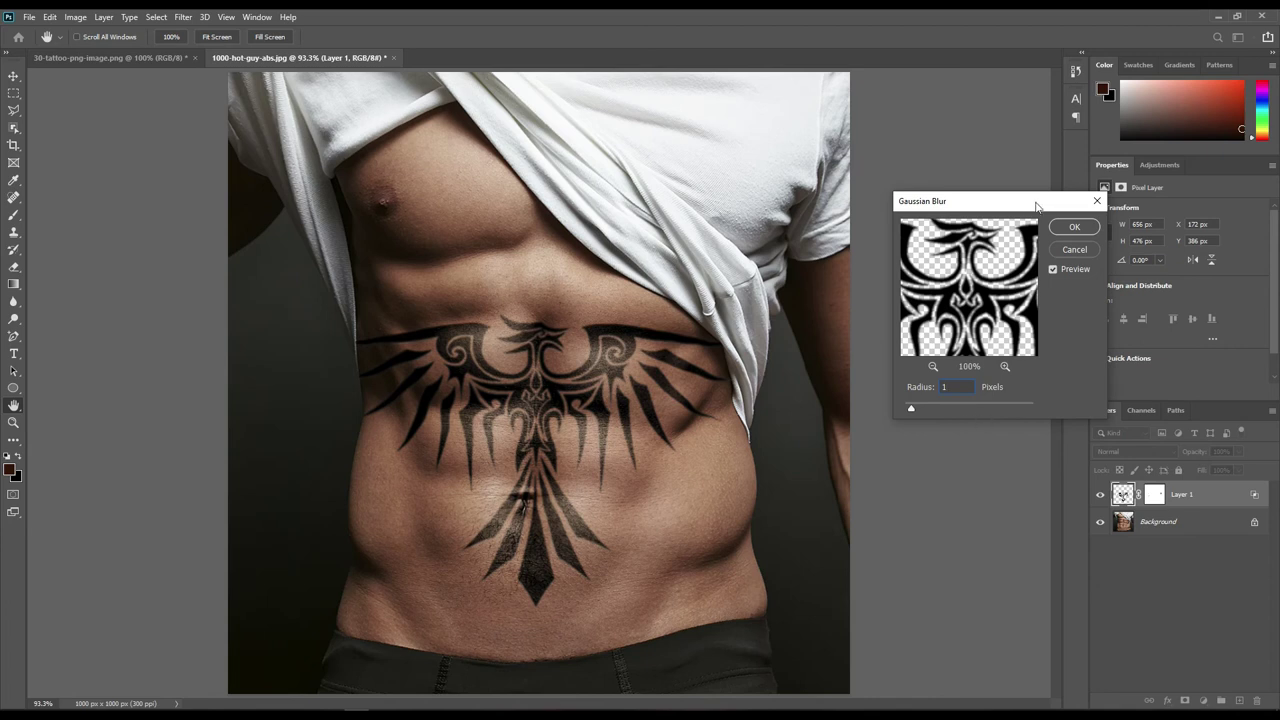
left_click(1063, 225)
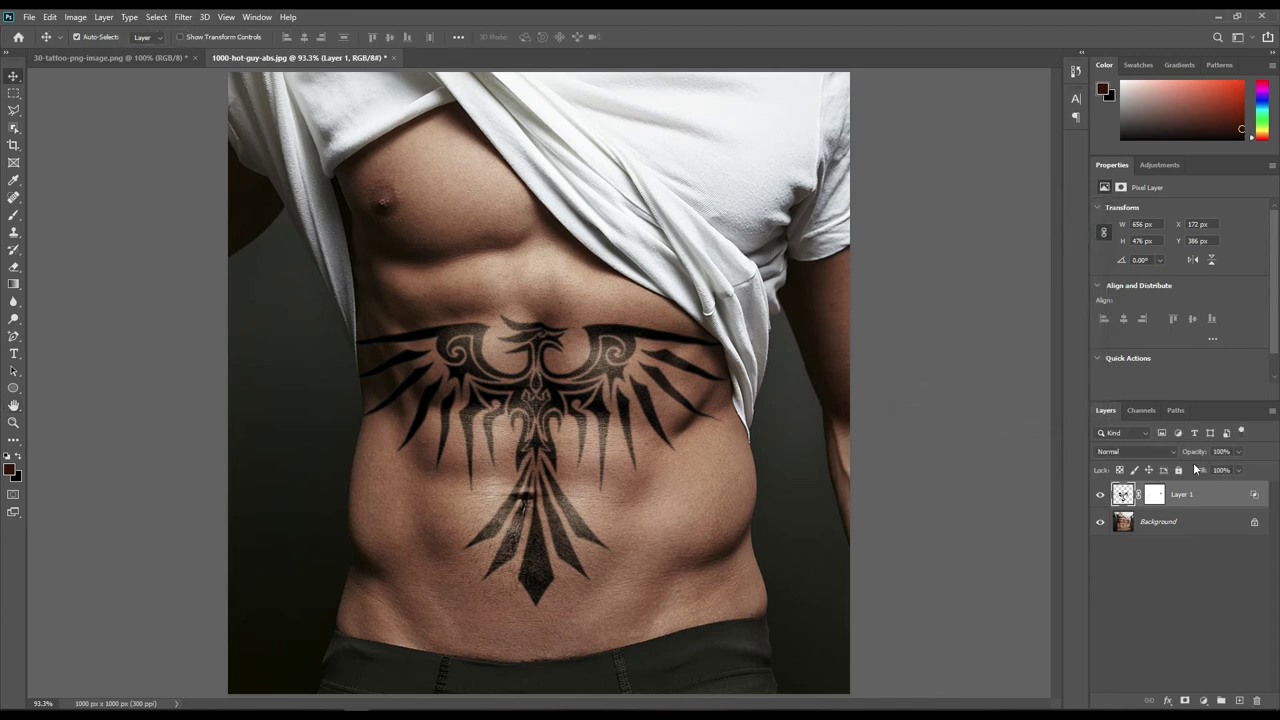
Step: Set Layer 1's opacity to 85% and deselect the layer to view the result
left_click(1222, 452)
type("70")
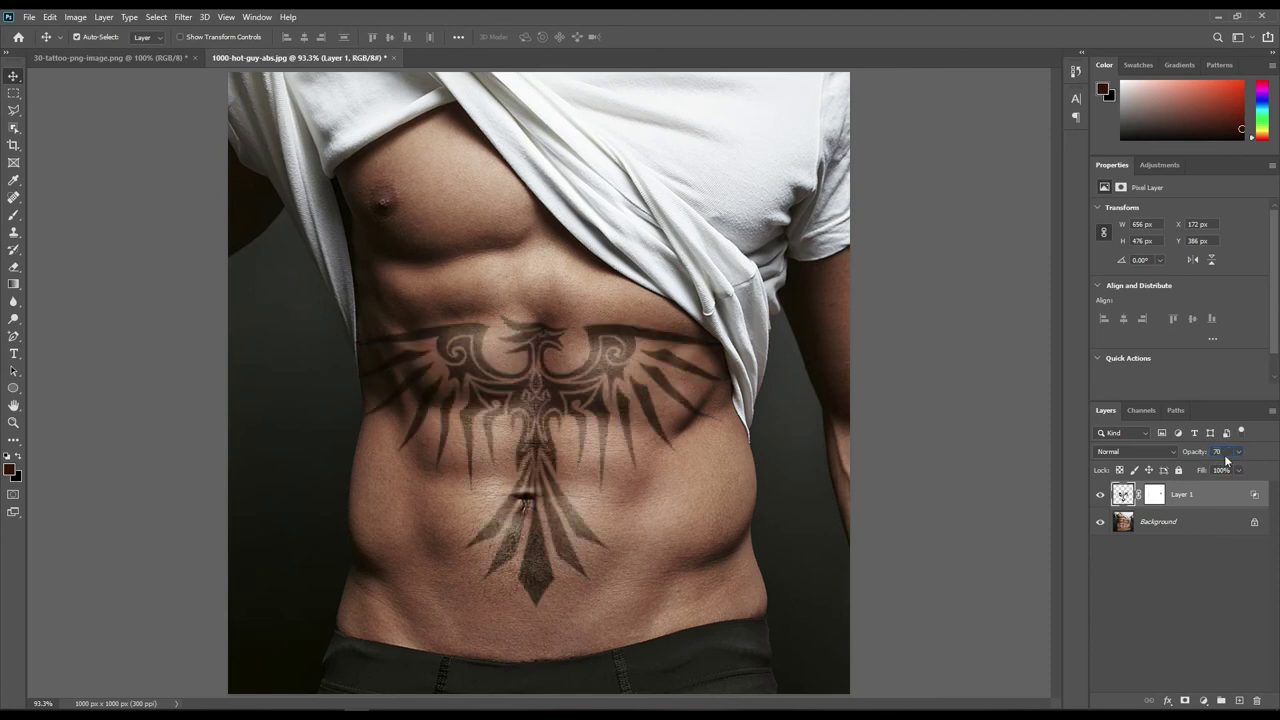
left_click(1222, 451)
type("80")
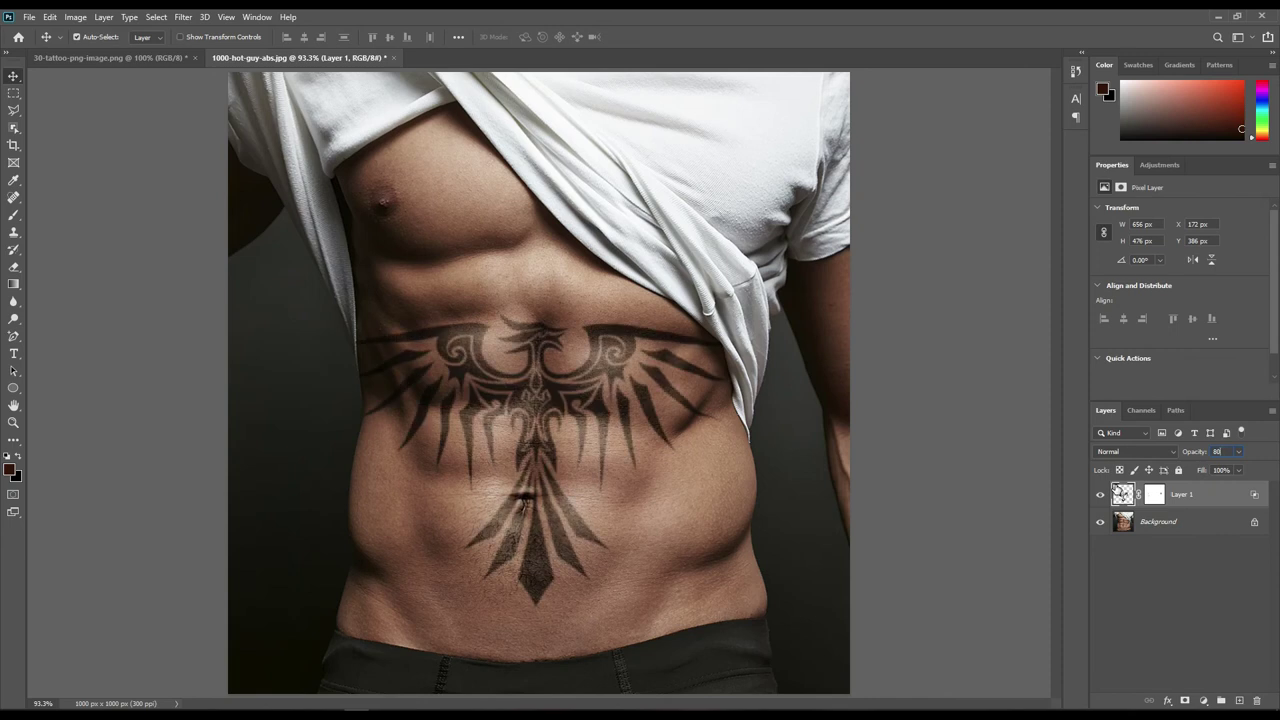
key("Return")
type("85")
left_click(1205, 567)
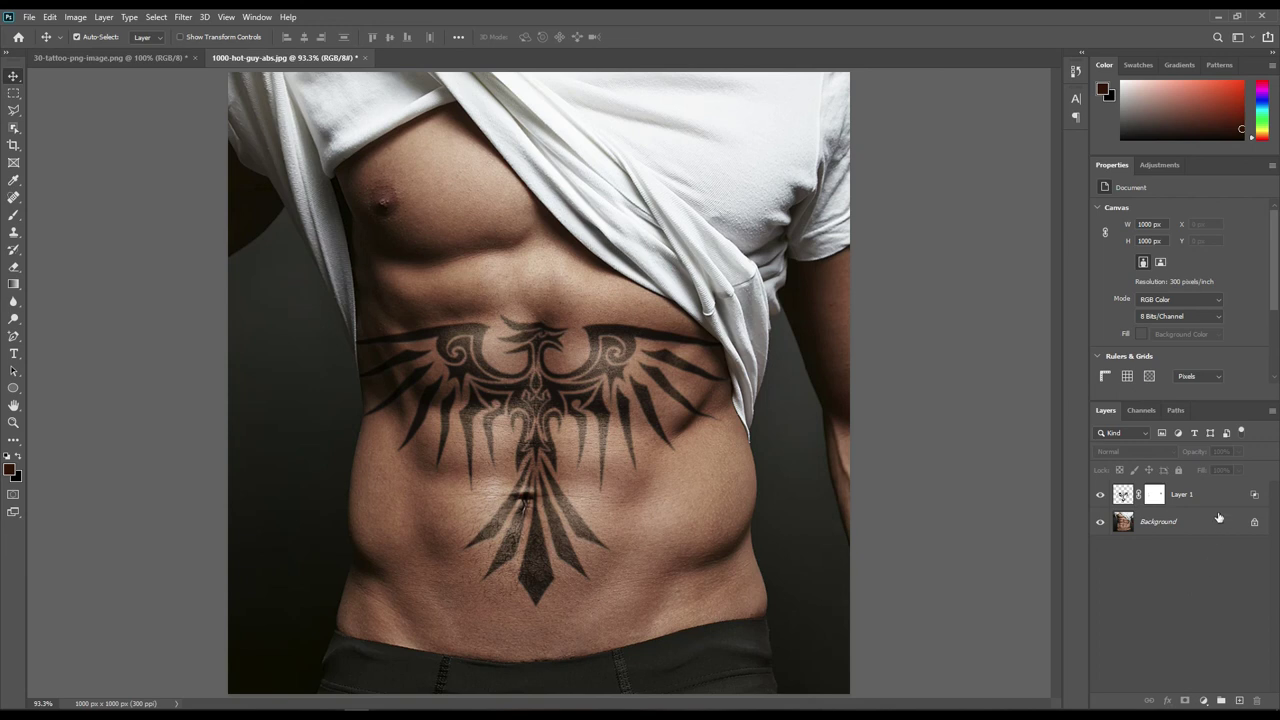
Step: Move the Underlying Layer white Blend If slider to 201, apply, and deselect the layer
left_click(1251, 495)
double_click(1251, 495)
mouse_move(1082, 645)
left_mouse_down()
mouse_move(1058, 646)
mouse_move(1074, 646)
left_mouse_up()
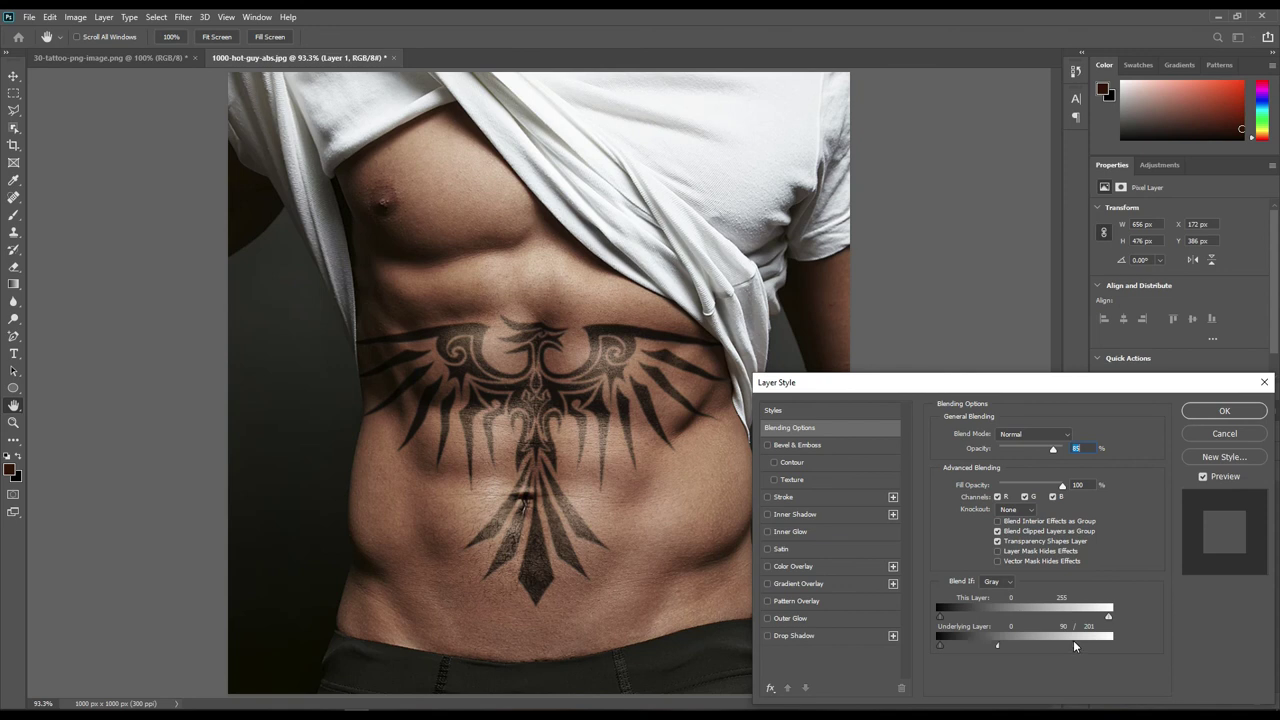
left_click(1217, 411)
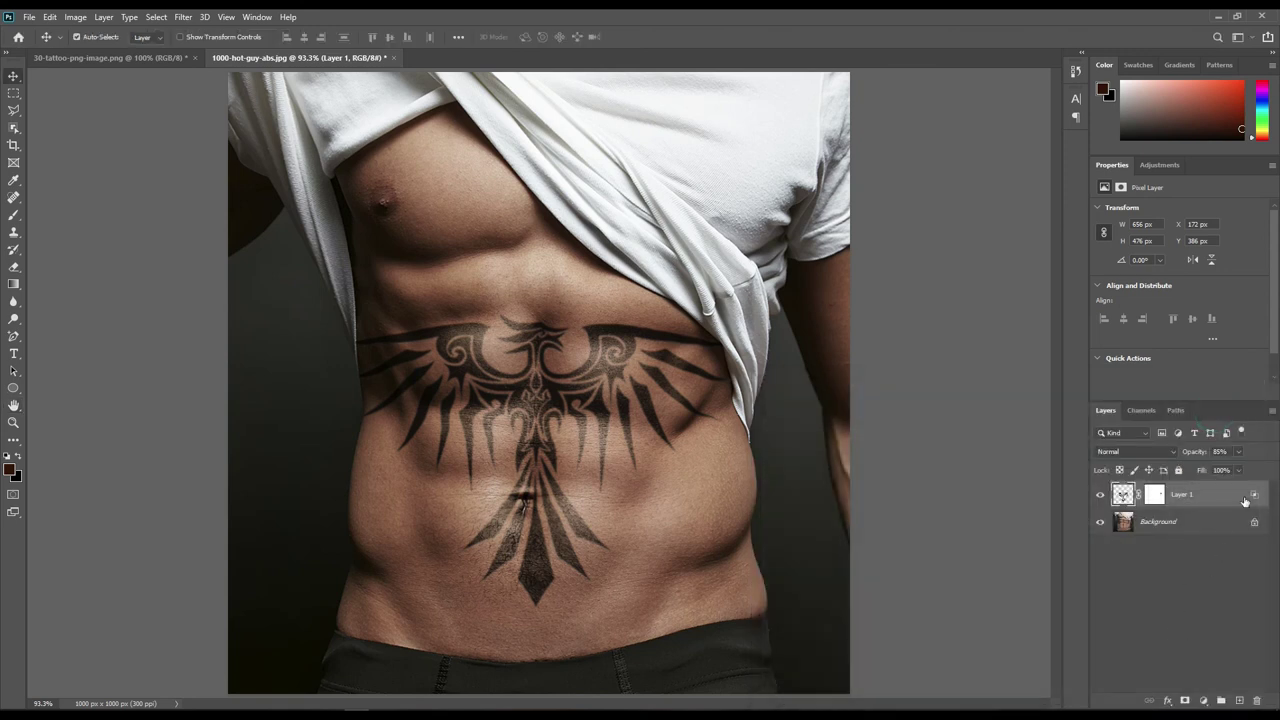
left_click(1212, 606)
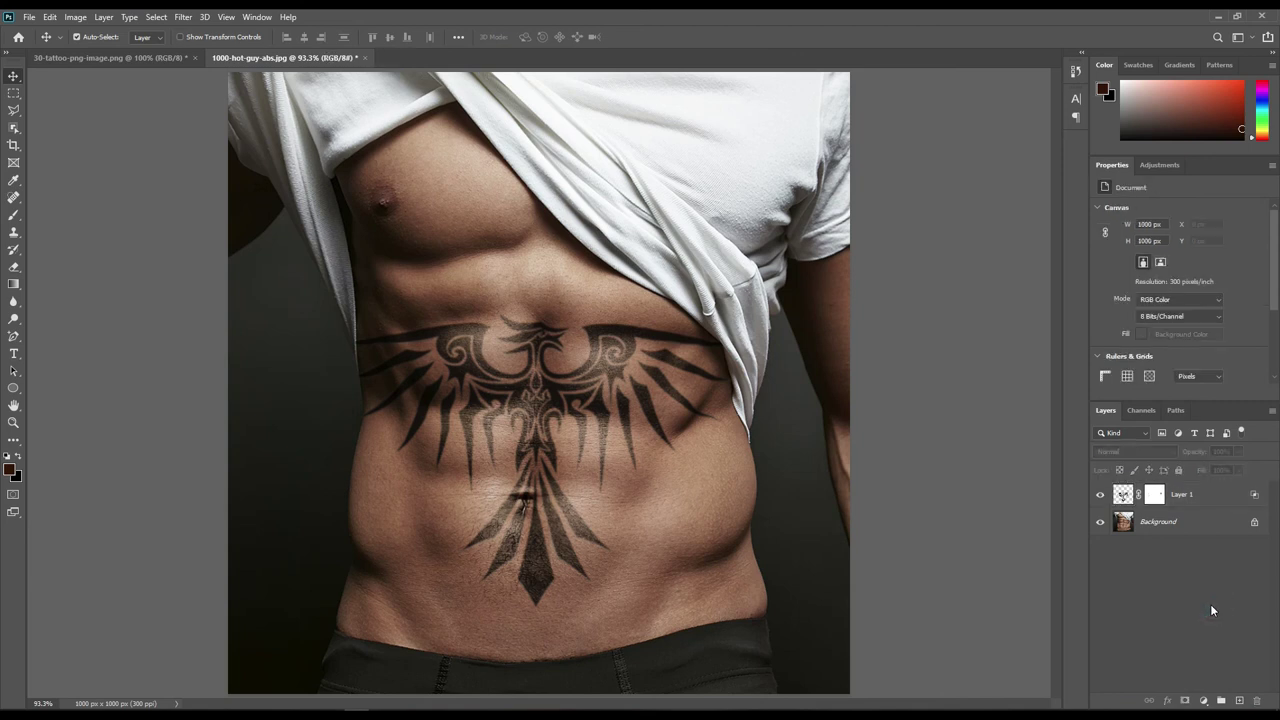